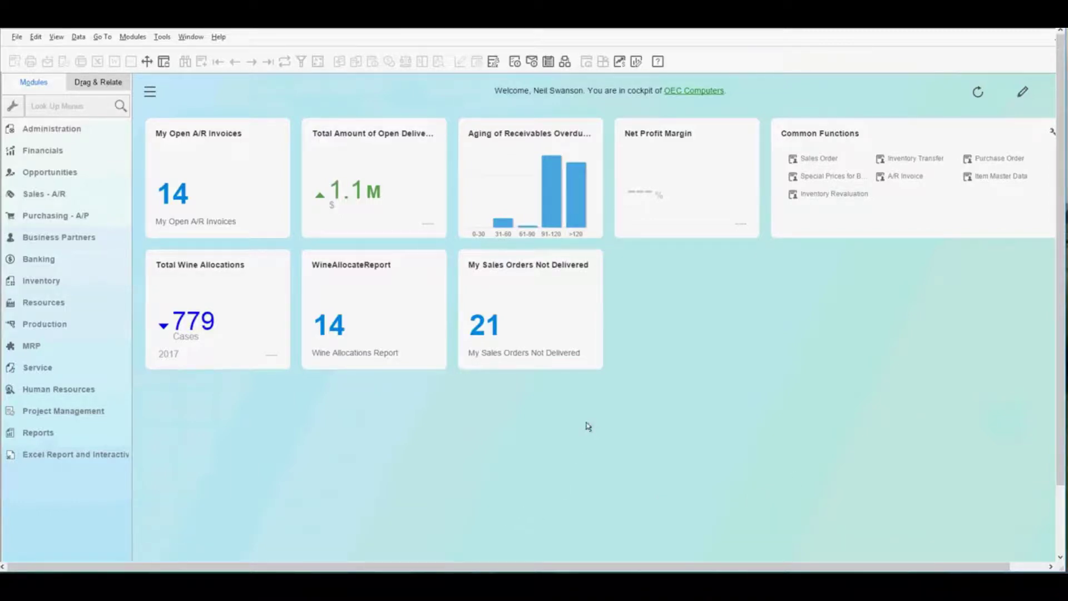
Step: View the existing user-defined fields on the Business Partner Master Data form, then close the form
{"action": "left_click", "coordinate": [59, 238]}
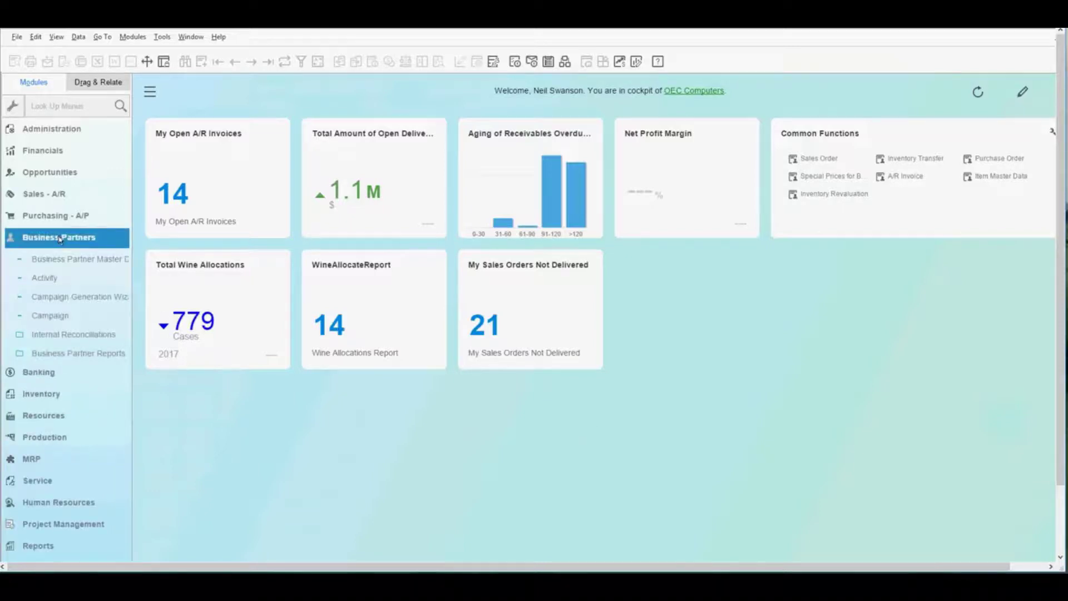
{"action": "left_click", "coordinate": [60, 258]}
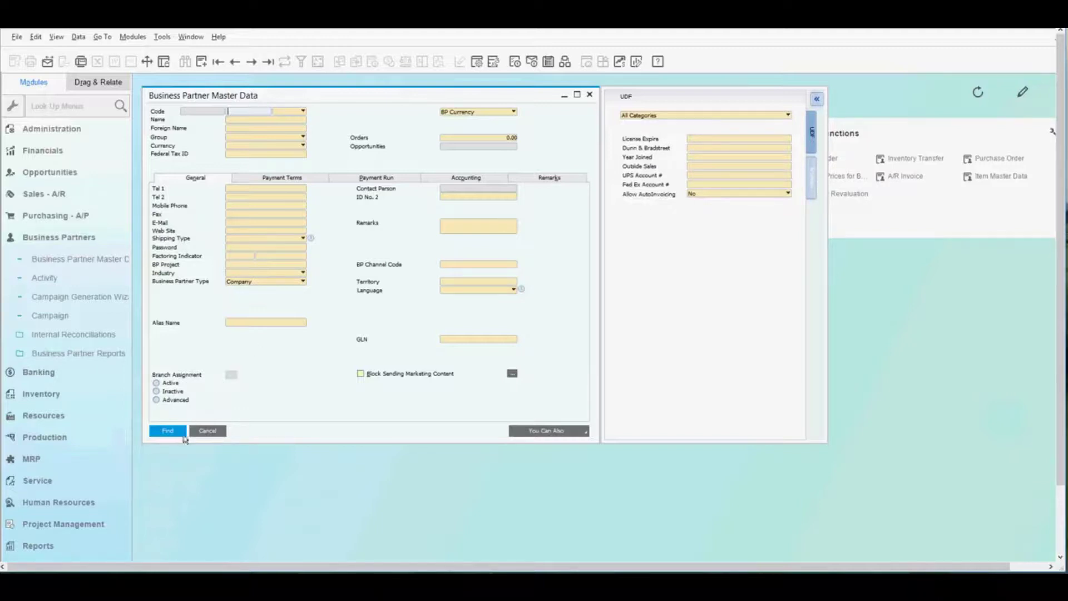
{"action": "left_click", "coordinate": [207, 431]}
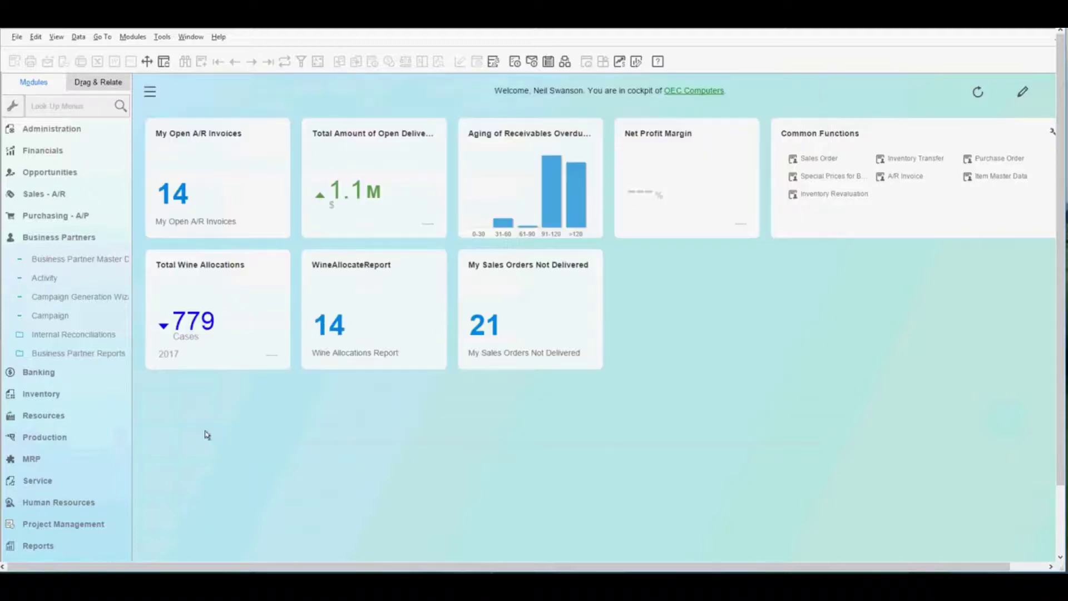
Step: Open the User-Defined Fields management window and reposition it over the cockpit
{"action": "left_click", "coordinate": [160, 37]}
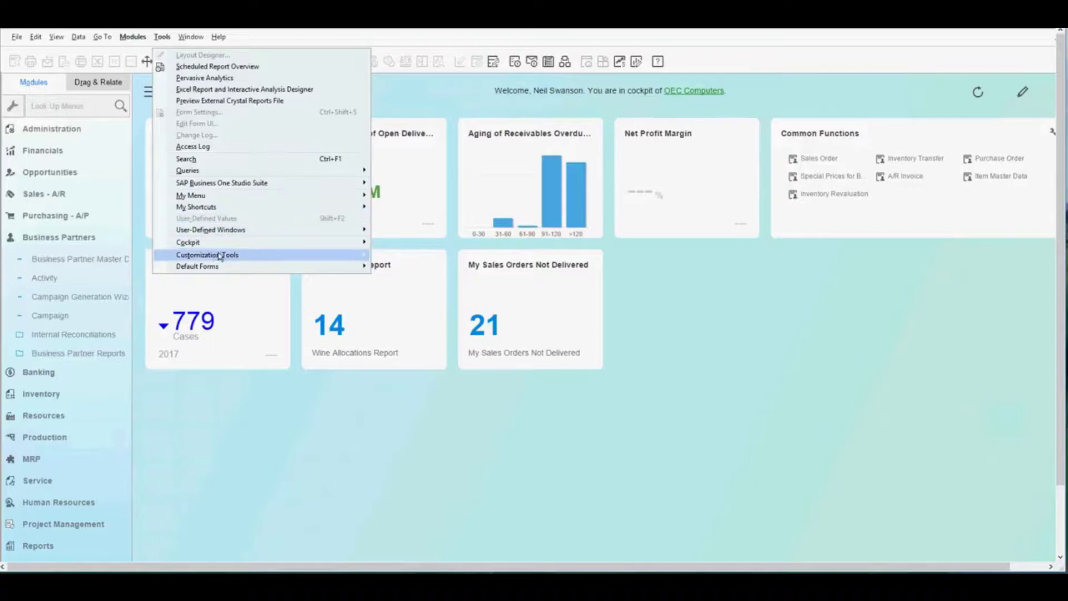
{"action": "mouse_move", "coordinate": [219, 257]}
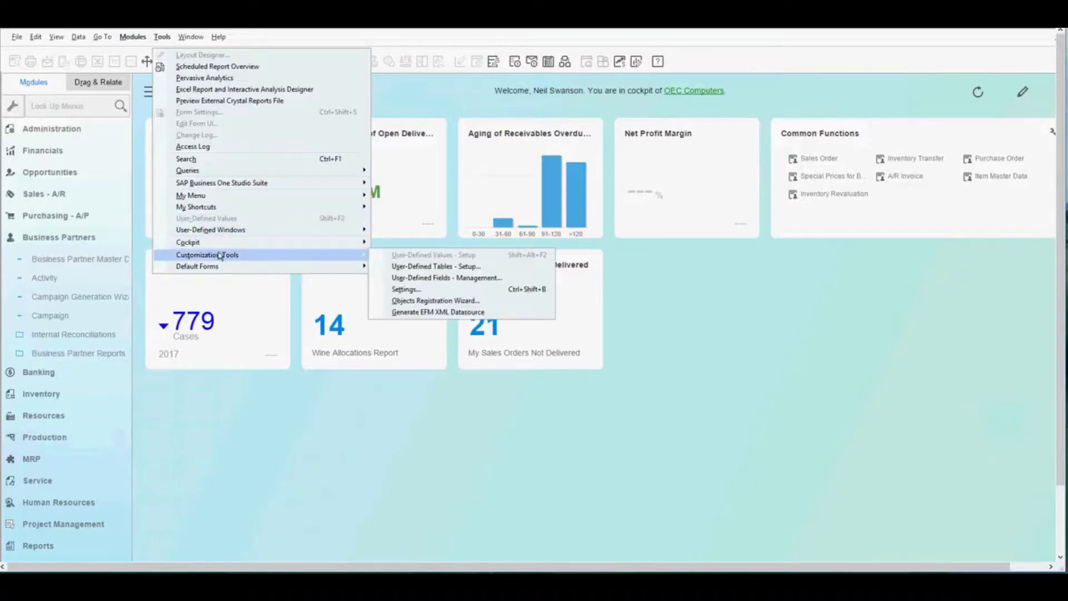
{"action": "left_click", "coordinate": [484, 277]}
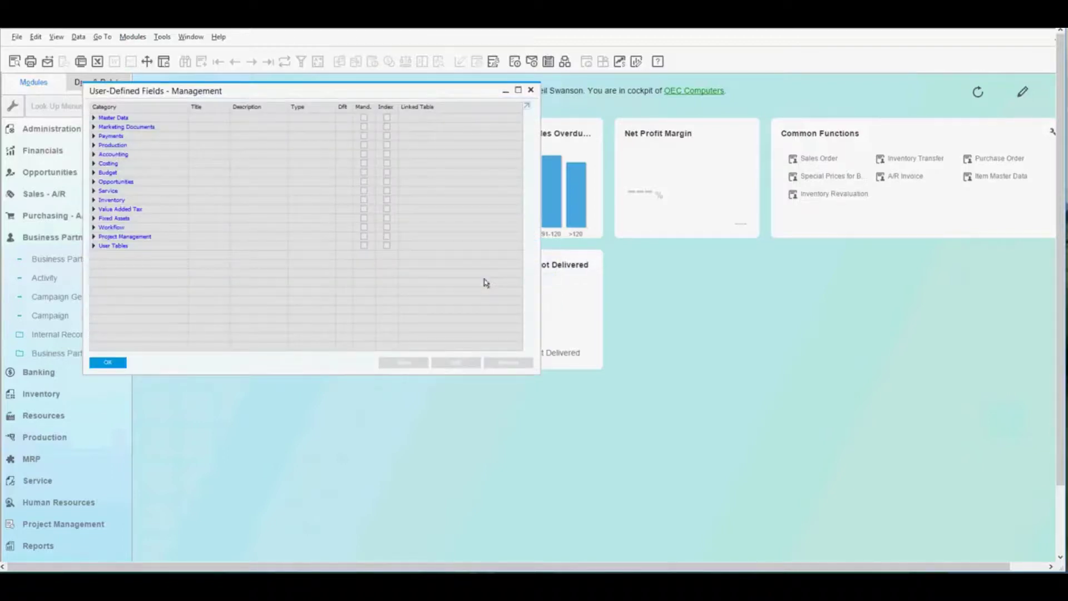
{"action": "left_click_drag", "start_coordinate": [423, 95], "coordinate": [514, 96]}
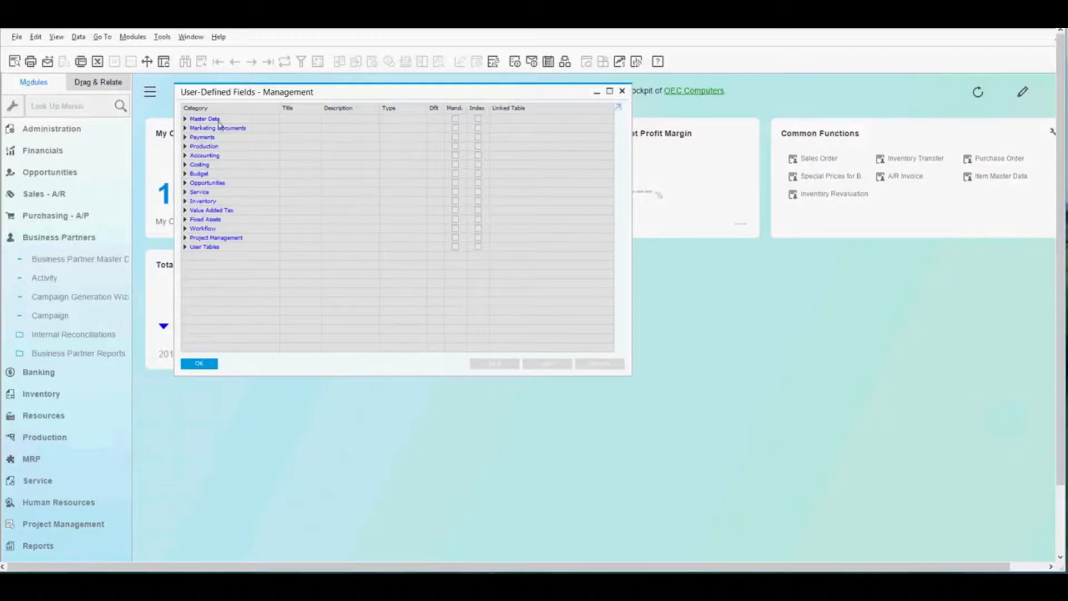
Step: Start adding a user-defined field to the Business Partner table within the Business Partner category of Master Data
{"action": "left_click", "coordinate": [184, 119]}
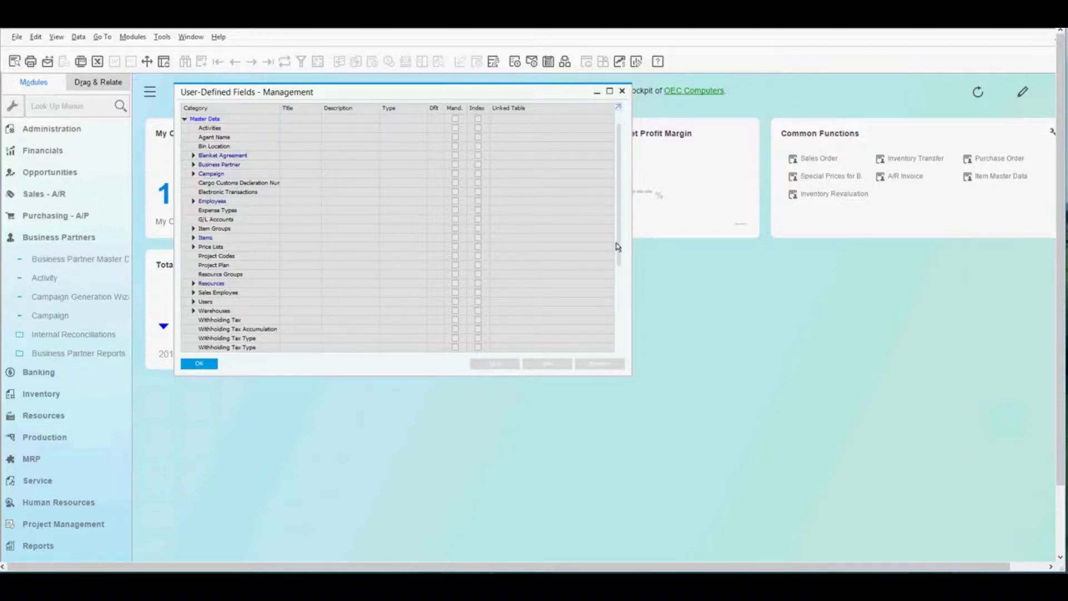
{"action": "left_click_drag", "start_coordinate": [615, 244], "coordinate": [617, 220]}
{"action": "left_click", "coordinate": [193, 165]}
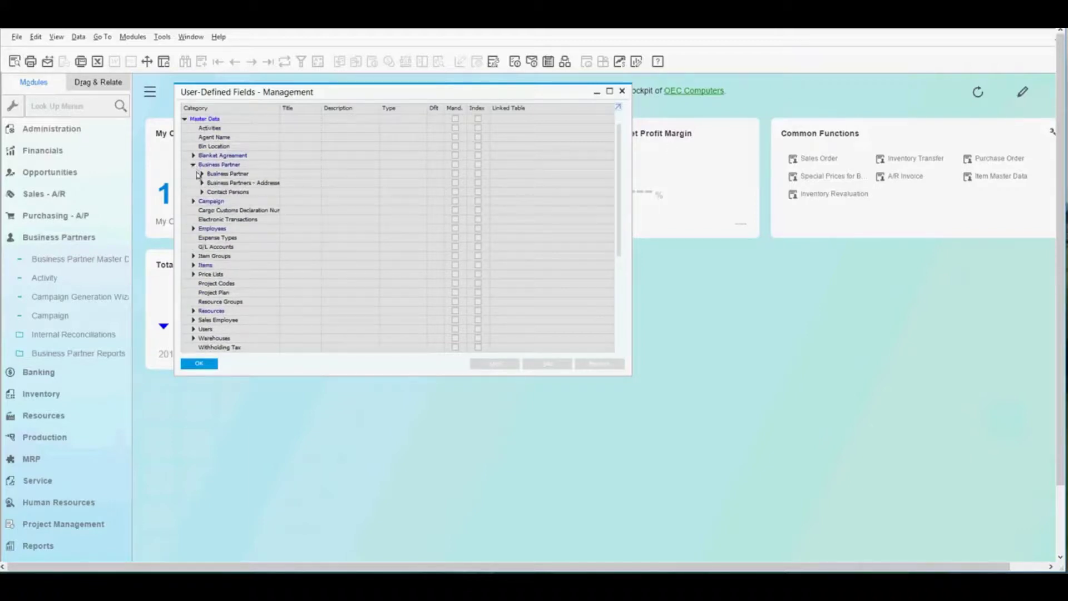
{"action": "left_click", "coordinate": [201, 174]}
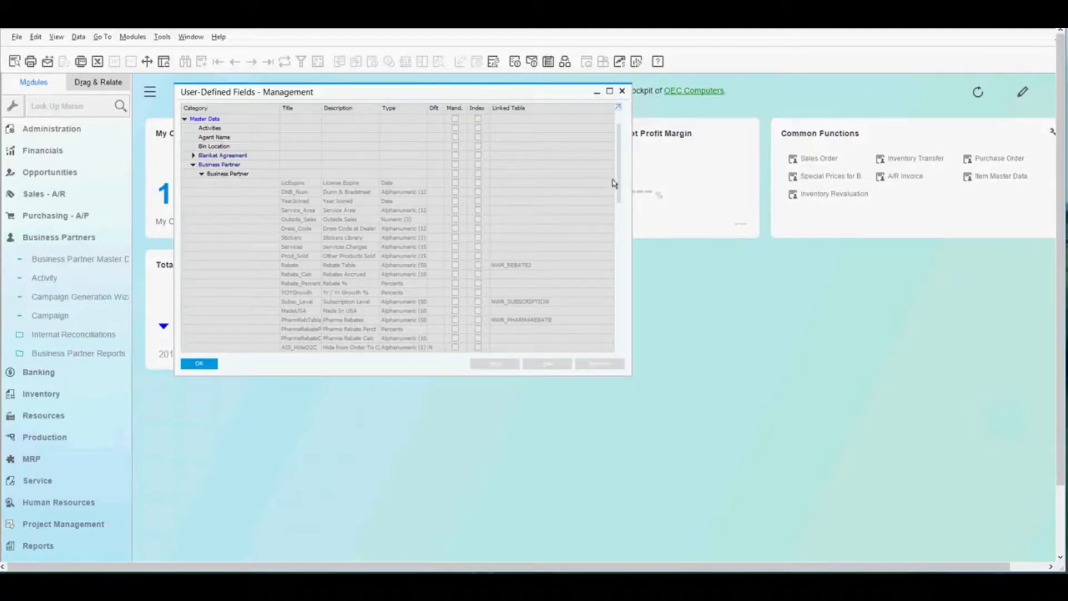
{"action": "mouse_move", "coordinate": [618, 181]}
{"action": "left_mouse_down"}
{"action": "mouse_move", "coordinate": [618, 224]}
{"action": "mouse_move", "coordinate": [615, 176]}
{"action": "left_mouse_up"}
{"action": "left_click", "coordinate": [296, 173]}
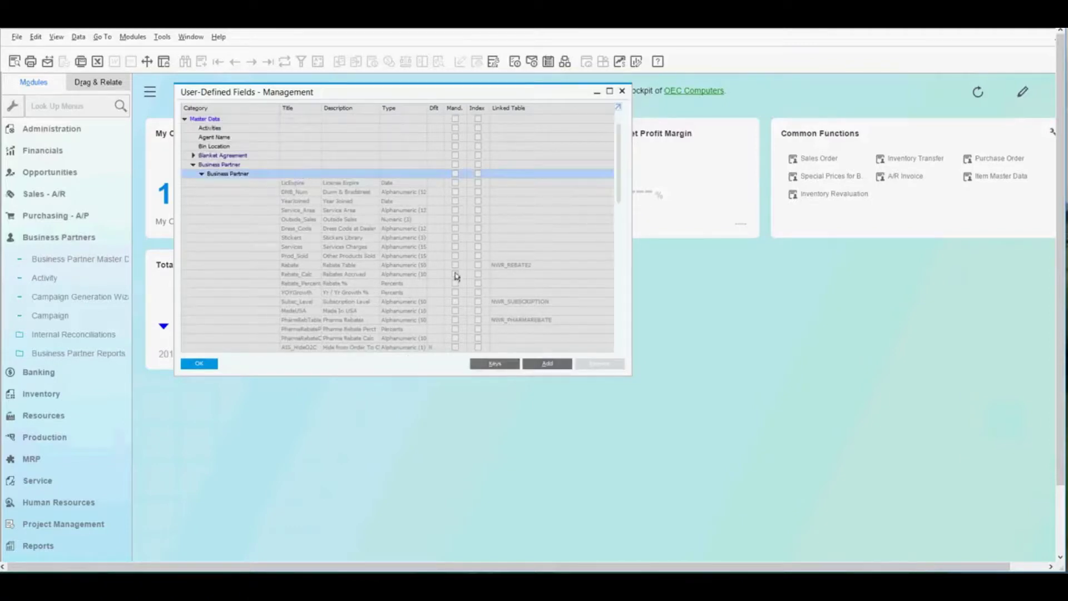
{"action": "left_click", "coordinate": [541, 364]}
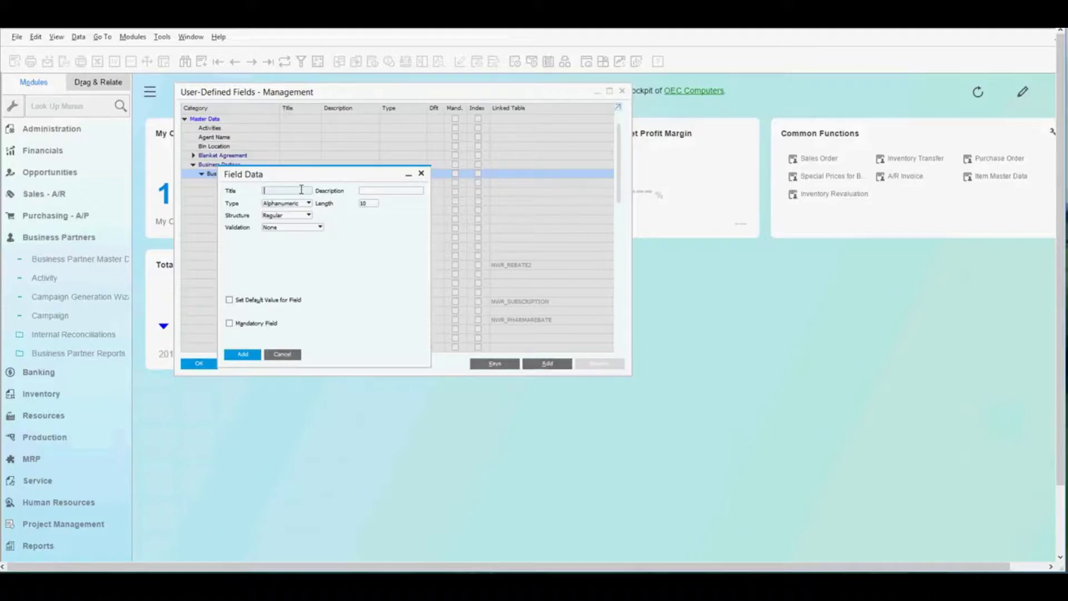
Step: Define the field with title HolCard, description Send Holiday Card, type Alphanumeric, length 8 and structure Regular
{"action": "type", "text": "HolCard"}
{"action": "key", "text": "Tab"}
{"action": "type", "text": "Send Holiday Card"}
{"action": "left_click", "coordinate": [308, 204]}
{"action": "left_click", "coordinate": [308, 204]}
{"action": "double_click", "coordinate": [375, 203]}
{"action": "type", "text": "5"}
{"action": "left_click", "coordinate": [308, 215]}
{"action": "left_click", "coordinate": [308, 216]}
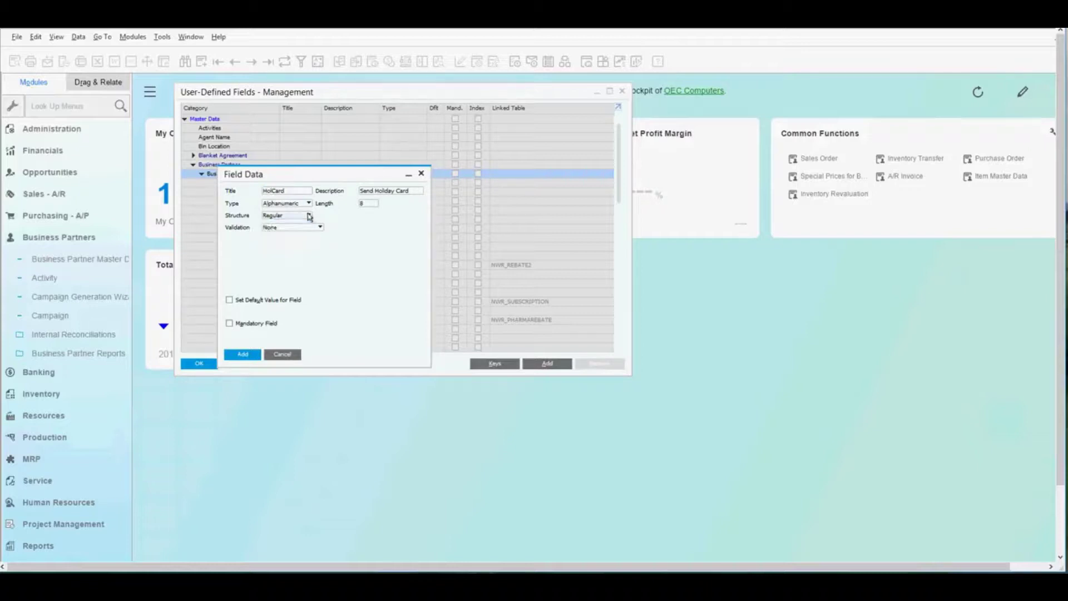
Step: Set the field's validation to Valid Values and add Yes as the first value and its description
{"action": "left_click", "coordinate": [320, 229]}
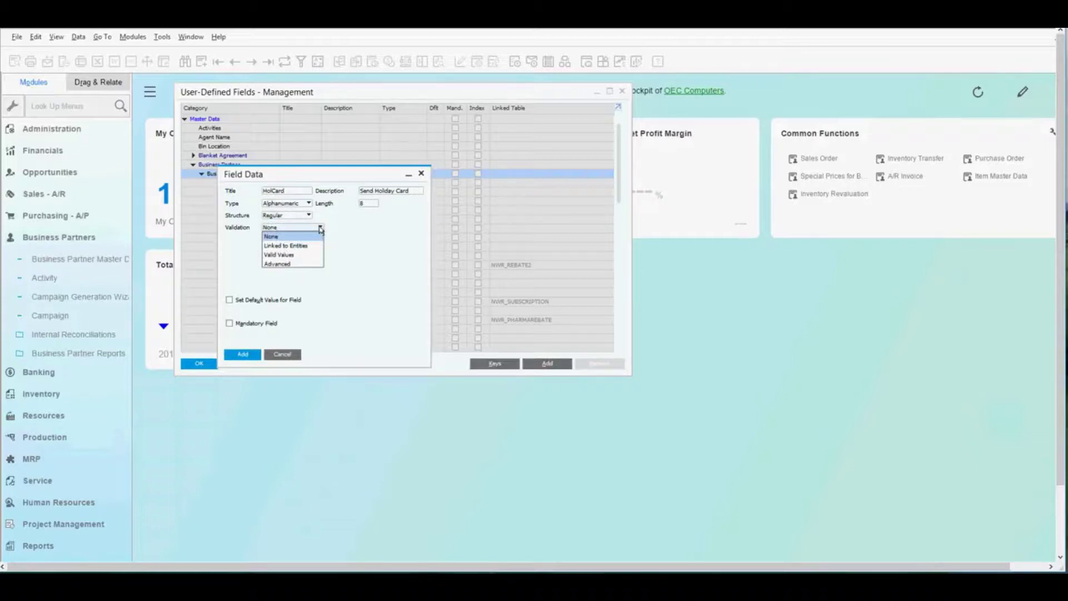
{"action": "left_click", "coordinate": [290, 254]}
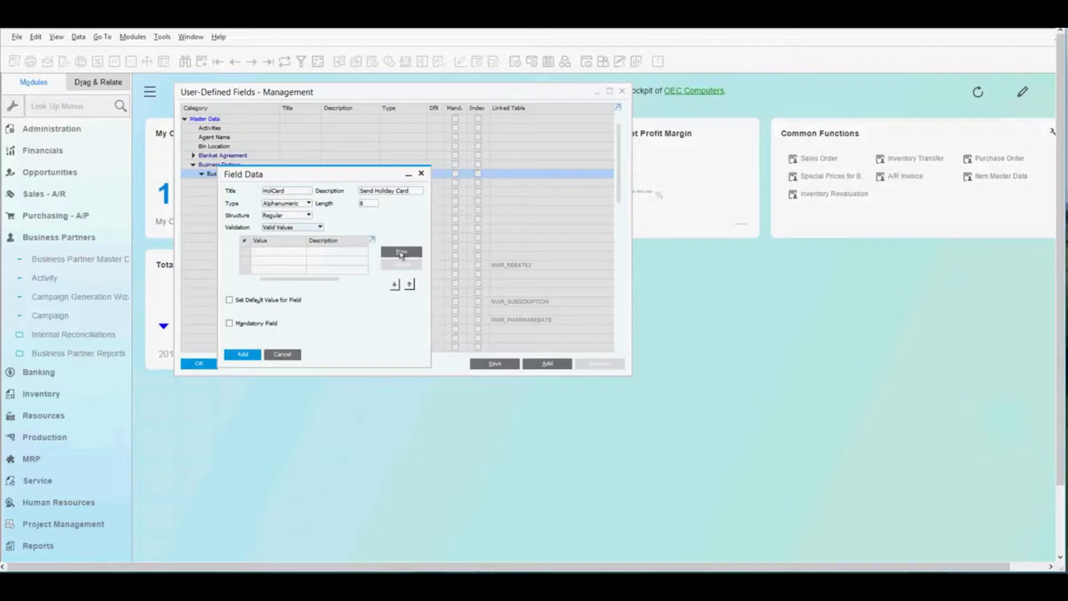
{"action": "left_click", "coordinate": [295, 251]}
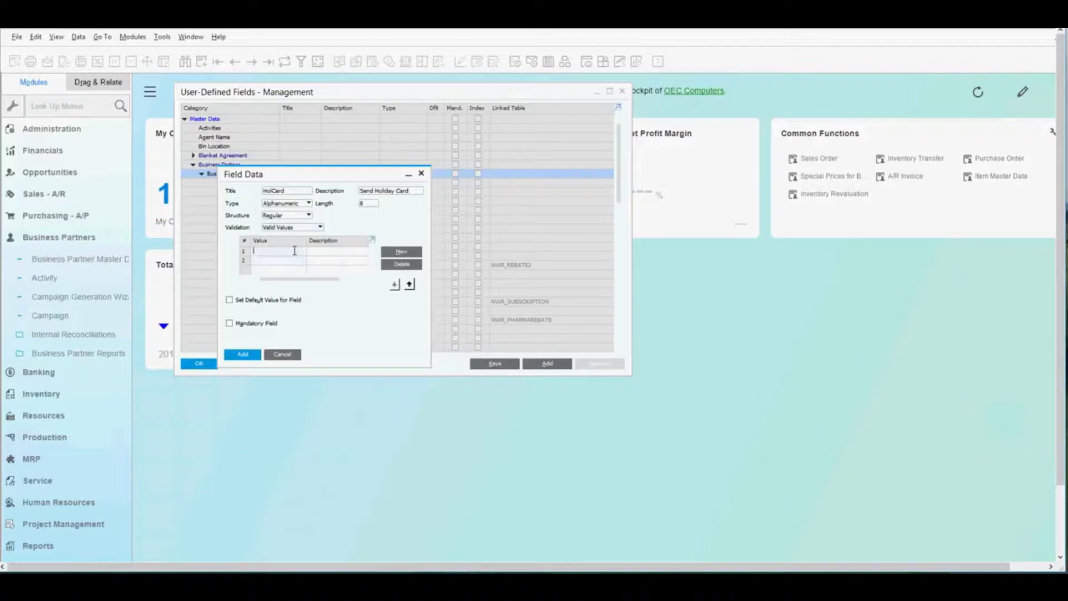
{"action": "key", "text": "Tab"}
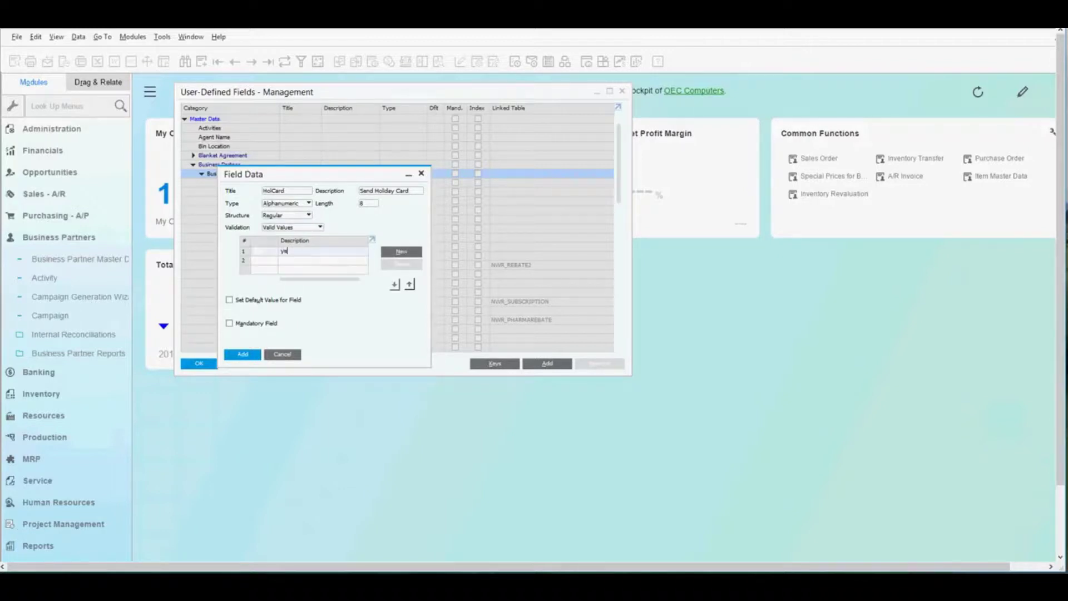
{"action": "type", "text": "yes"}
{"action": "key", "text": "BackSpace"}
{"action": "key", "text": "BackSpace"}
{"action": "key", "text": "BackSpace"}
{"action": "type", "text": "Yes"}
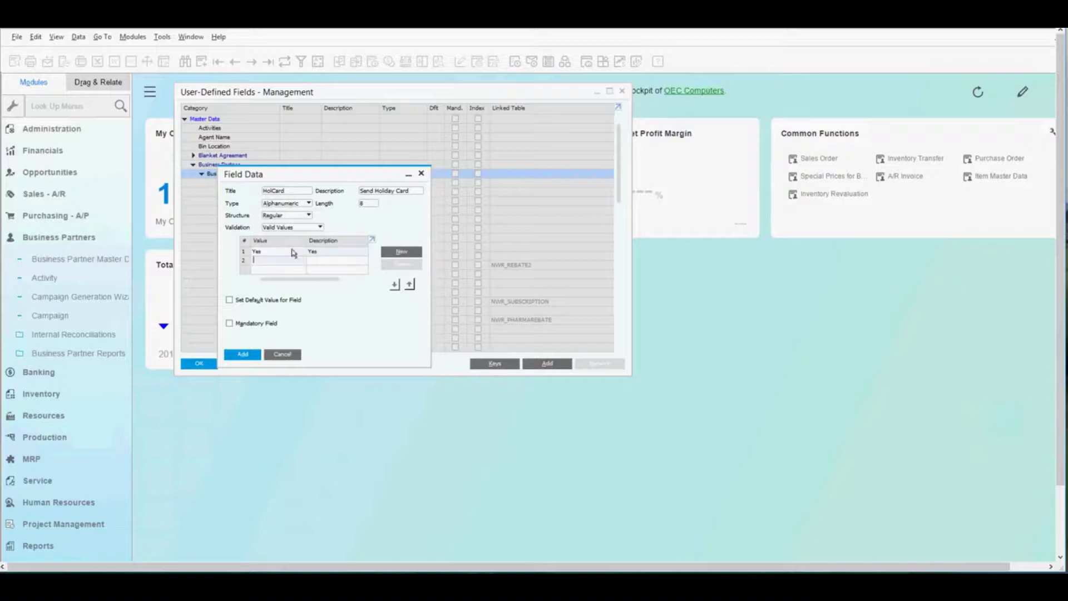
Step: Add No as the second valid value, with No as its description
{"action": "key", "text": "Tab"}
{"action": "type", "text": "No"}
{"action": "key", "text": "Tab"}
{"action": "type", "text": "No"}
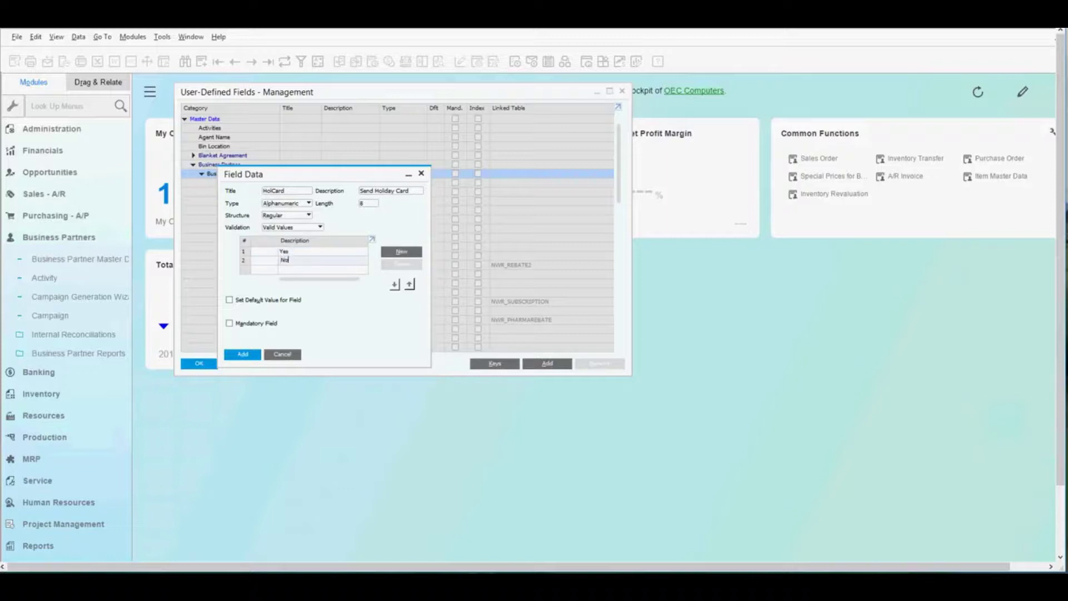
{"action": "left_click", "coordinate": [294, 250]}
Step: Add Maybe as the third valid value, with Maybe as its description
{"action": "left_click", "coordinate": [402, 251]}
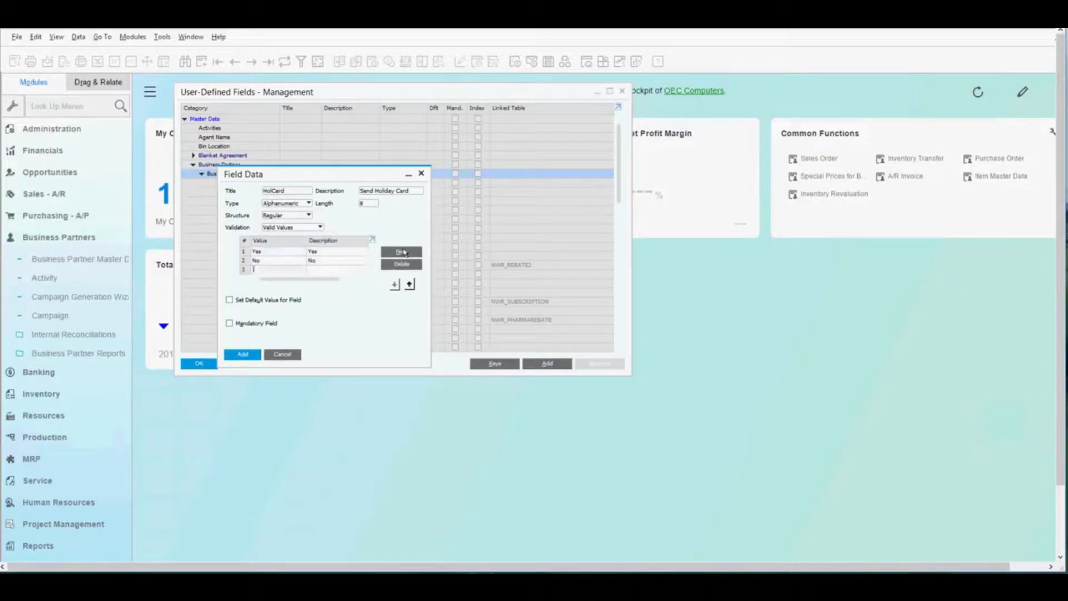
{"action": "type", "text": "Maybe"}
{"action": "key", "text": "Tab"}
{"action": "type", "text": "Ma"}
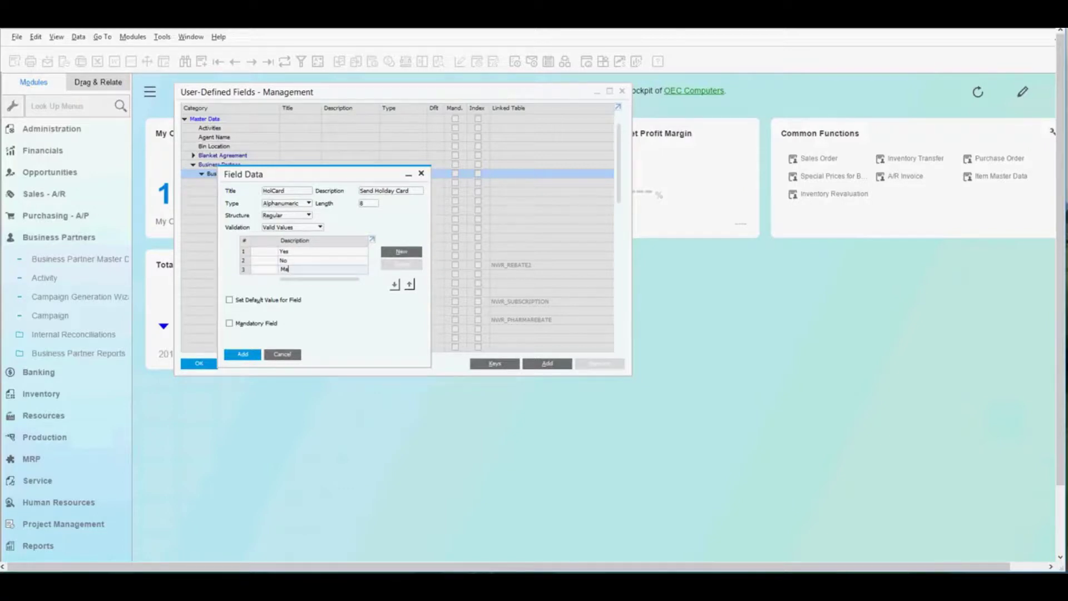
{"action": "type", "text": "ybe"}
{"action": "key", "text": "BackSpace"}
{"action": "type", "text": "b"}
{"action": "left_click", "coordinate": [333, 319]}
Step: Add the HolCard field despite the other connected workstations, confirm the update, and close the management window
{"action": "left_click", "coordinate": [243, 355]}
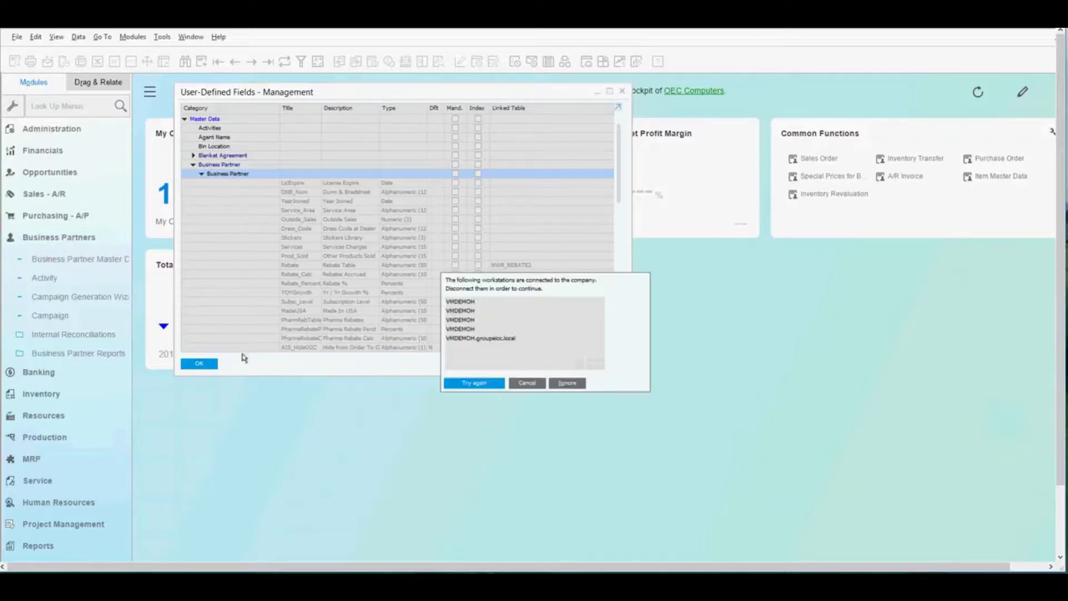
{"action": "left_click", "coordinate": [568, 383]}
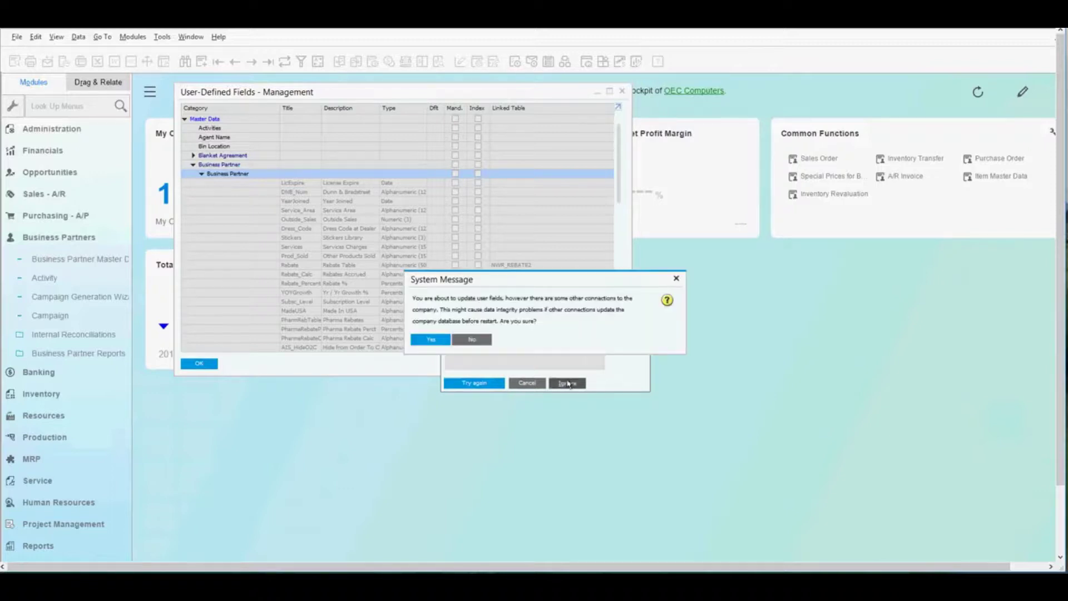
{"action": "left_click", "coordinate": [419, 339]}
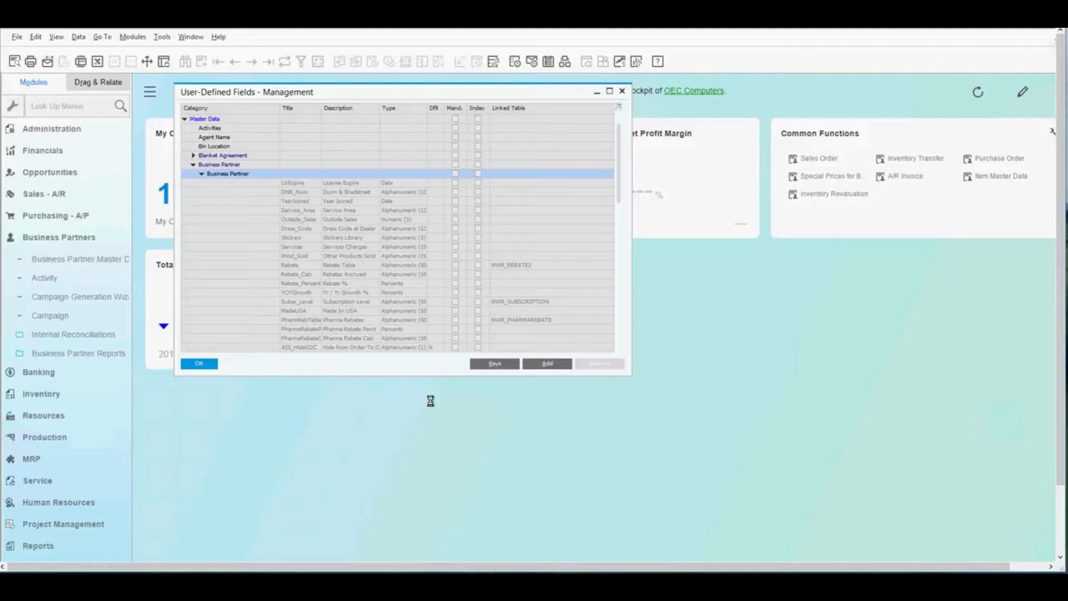
{"action": "left_click", "coordinate": [203, 364]}
Step: Open the Business Partner Master Data form and turn on the System Information display
{"action": "left_click", "coordinate": [108, 262]}
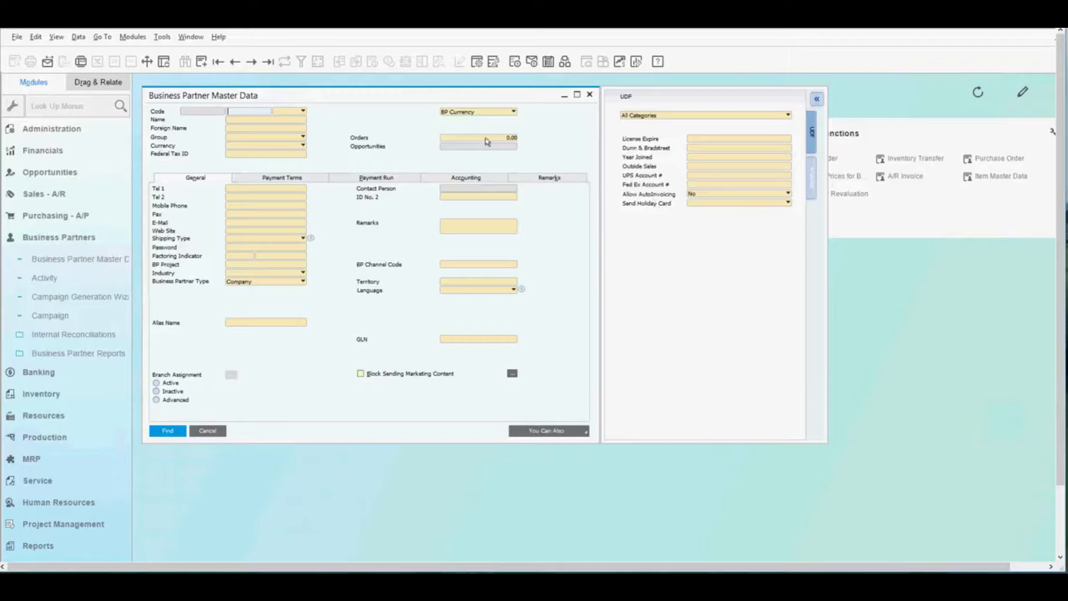
{"action": "left_click", "coordinate": [57, 38]}
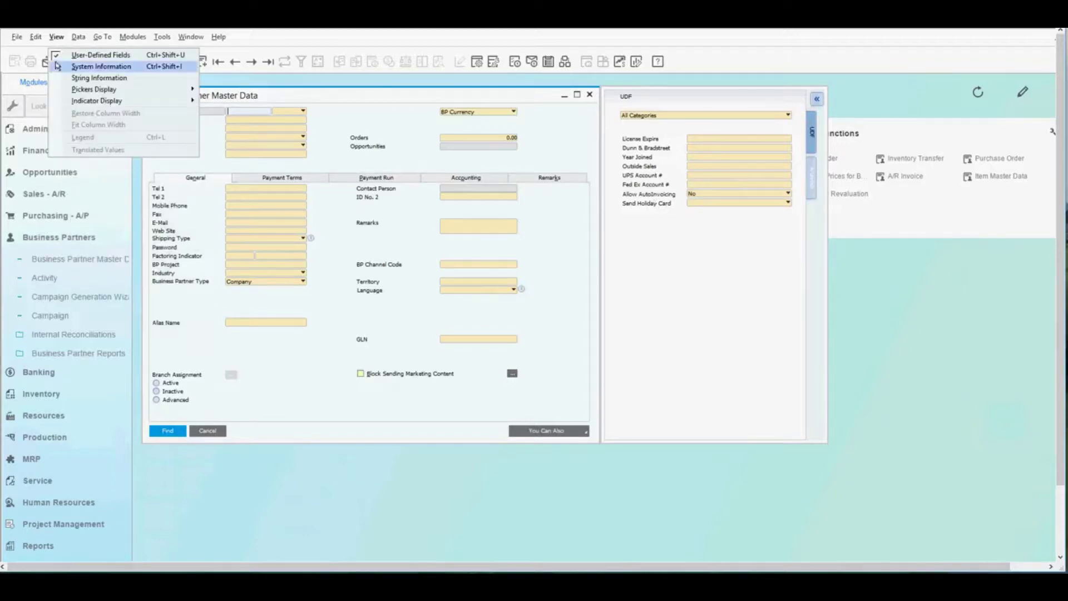
{"action": "left_click", "coordinate": [100, 66]}
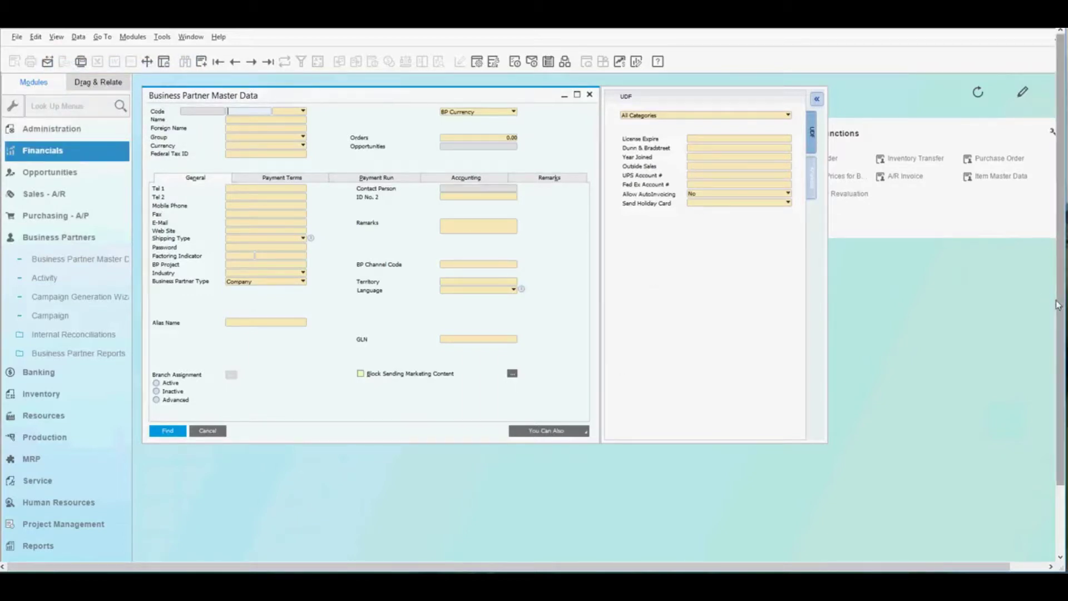
{"action": "left_click_drag", "start_coordinate": [1062, 318], "coordinate": [1061, 398]}
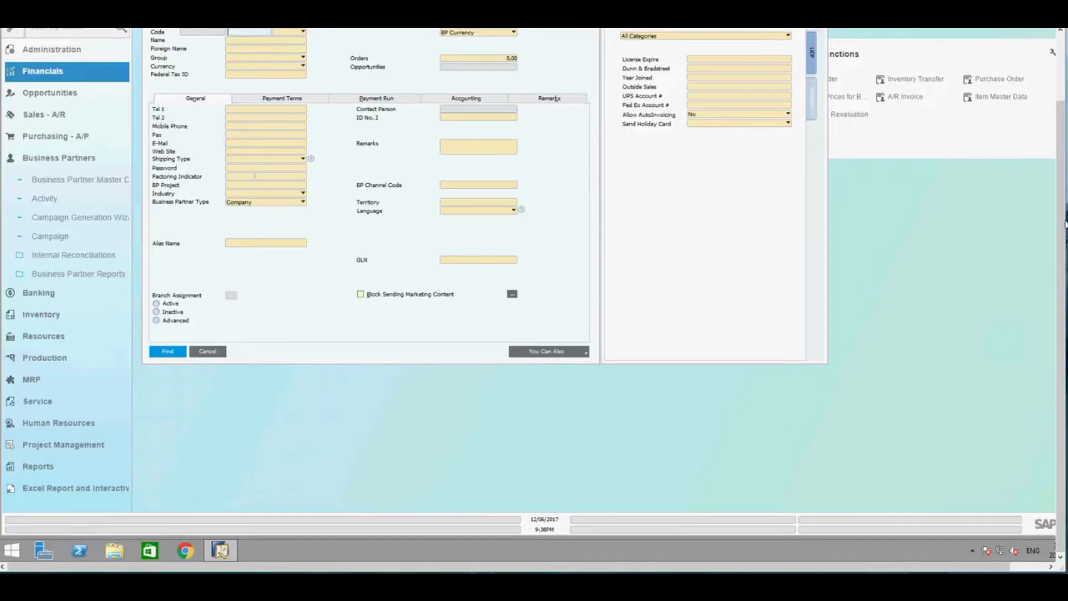
{"action": "left_click_drag", "start_coordinate": [1062, 225], "coordinate": [1058, 140]}
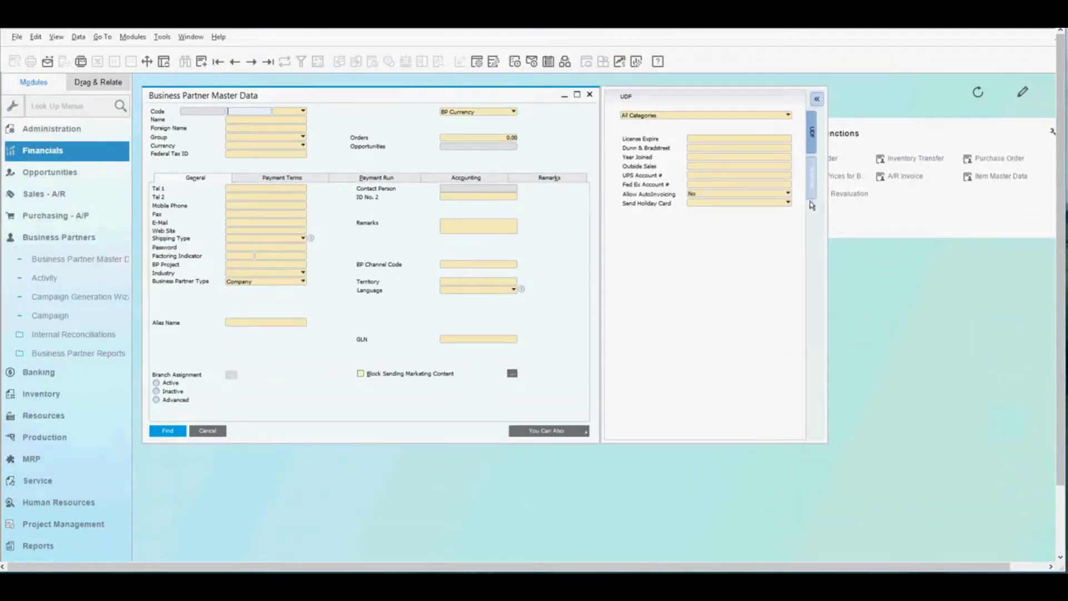
Step: Find the Microchips business partner record by searching the name for "mic"
{"action": "left_click", "coordinate": [254, 119]}
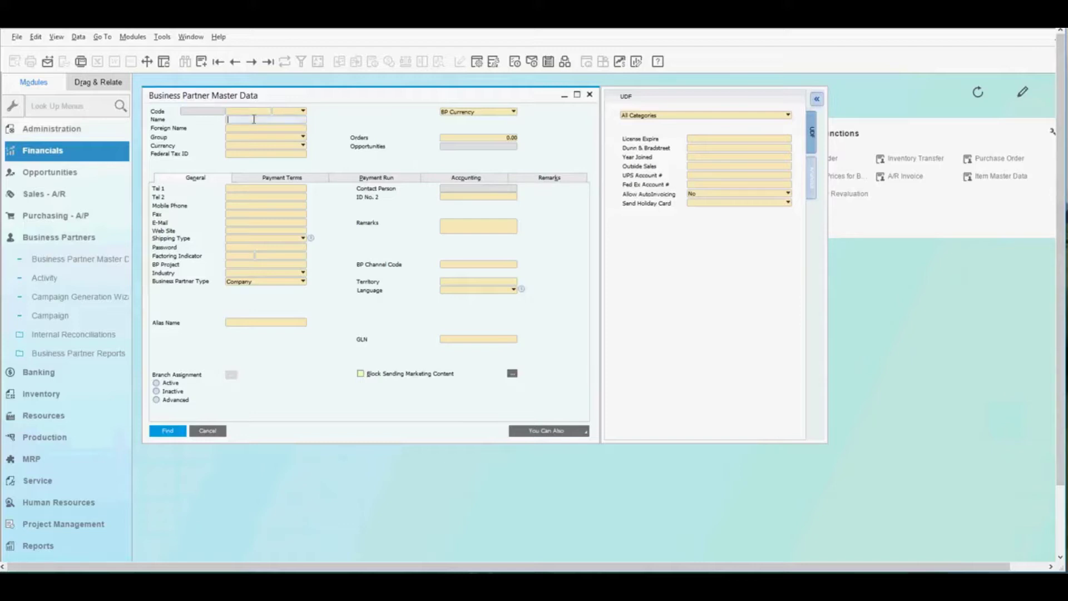
{"action": "type", "text": "mic"}
{"action": "key", "text": "Return"}
Step: Set Send Holiday Card to Yes for Microchips, update the record, and close the form
{"action": "left_click", "coordinate": [788, 202]}
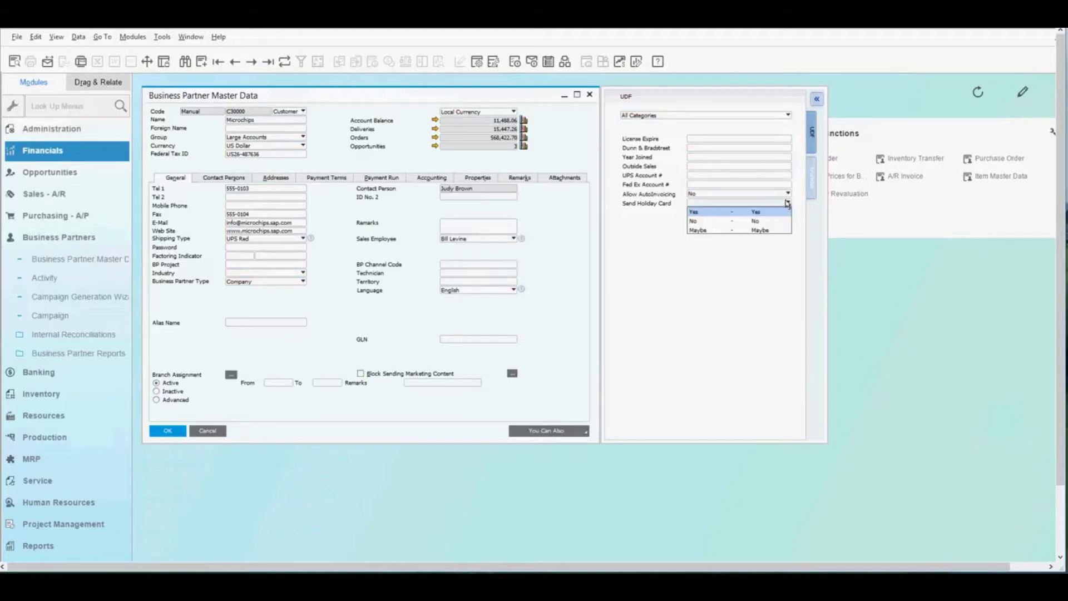
{"action": "left_click", "coordinate": [760, 211]}
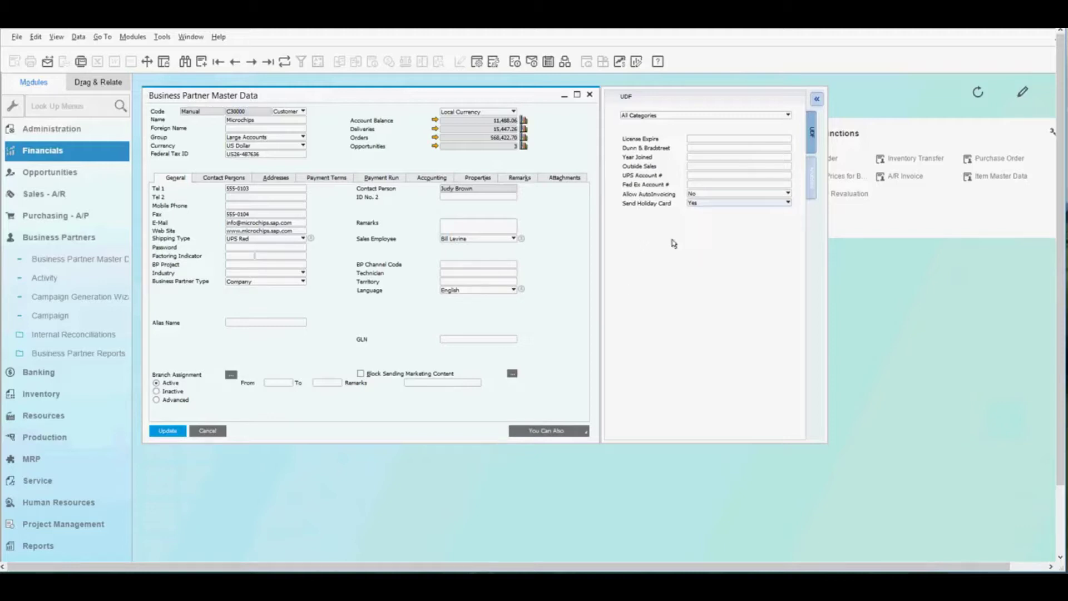
{"action": "left_click", "coordinate": [164, 431]}
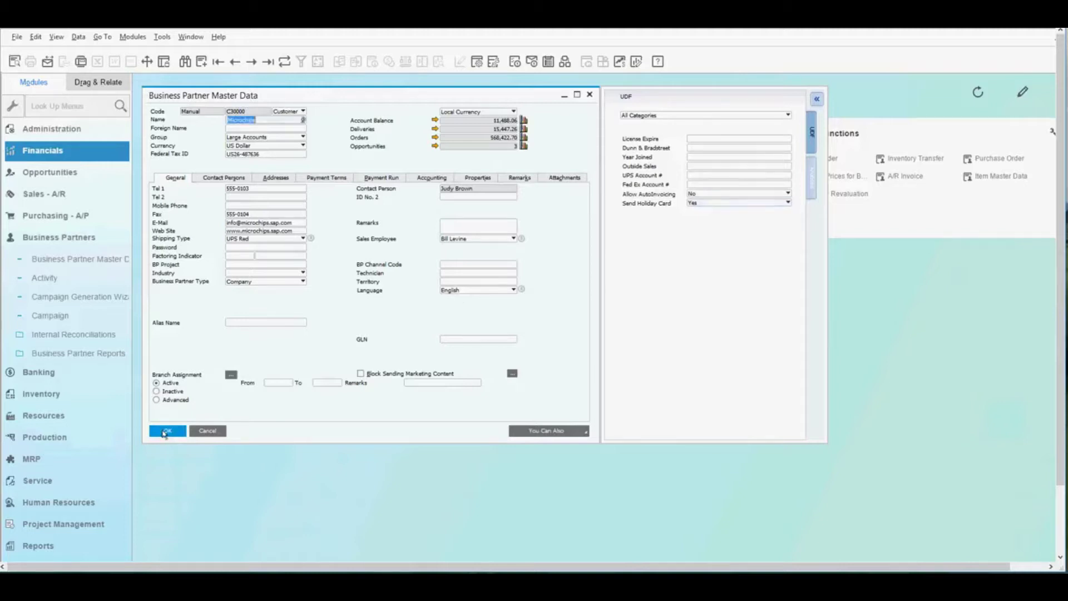
{"action": "left_click", "coordinate": [164, 432]}
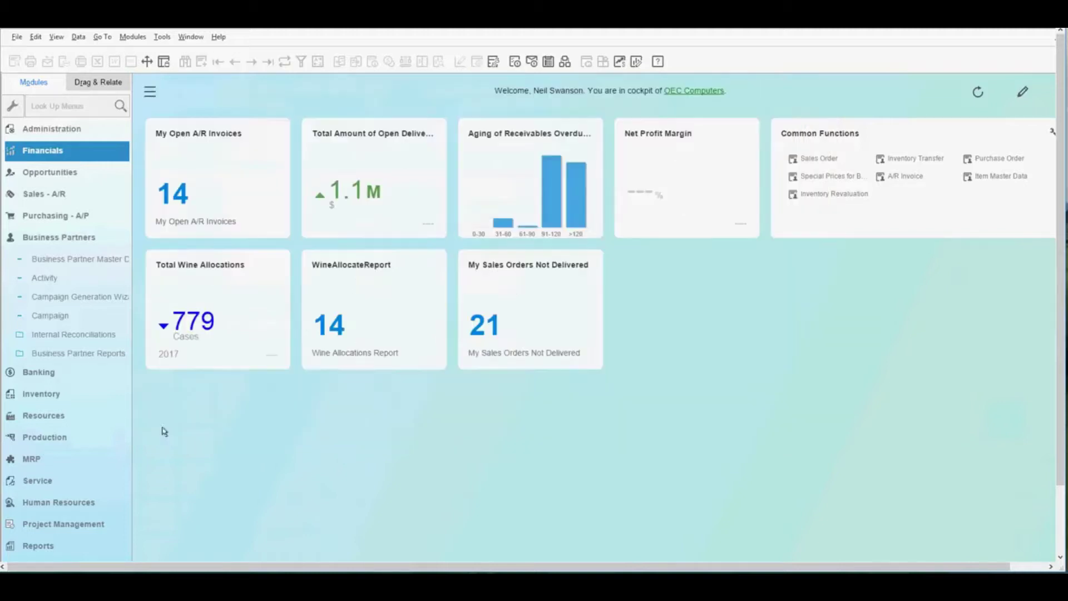
Step: Open the Query Generator, move its window clear of the centre, and load the OCRD table
{"action": "left_click", "coordinate": [160, 38]}
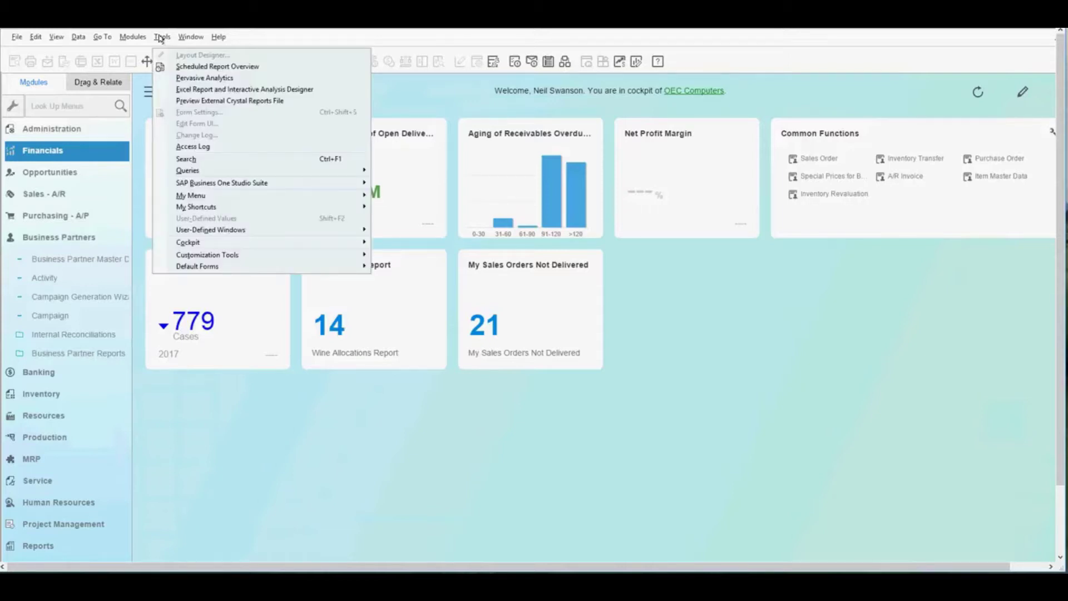
{"action": "mouse_move", "coordinate": [192, 172]}
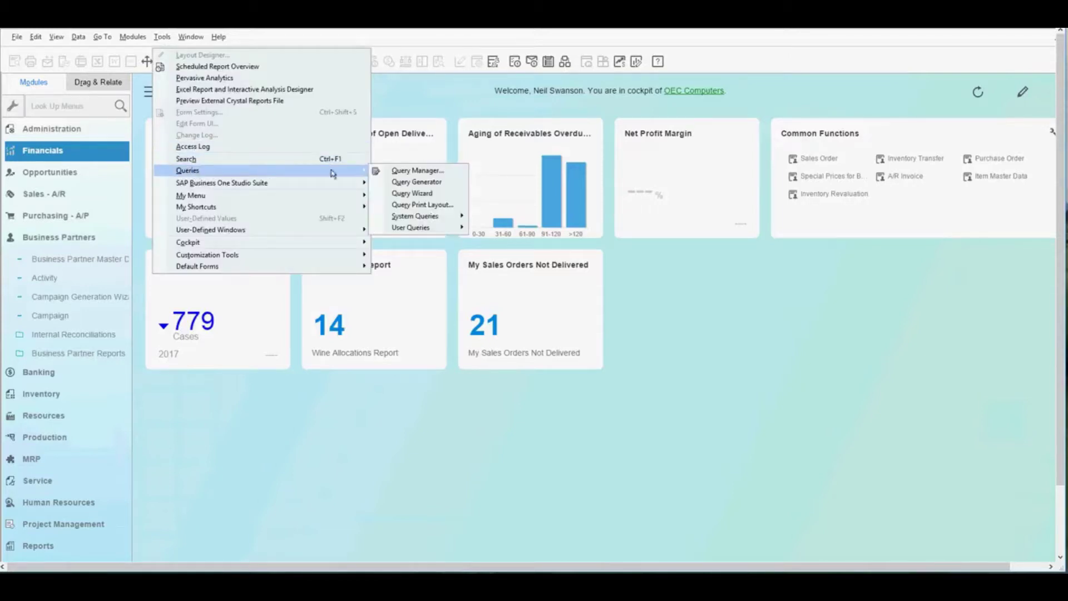
{"action": "left_click", "coordinate": [396, 184]}
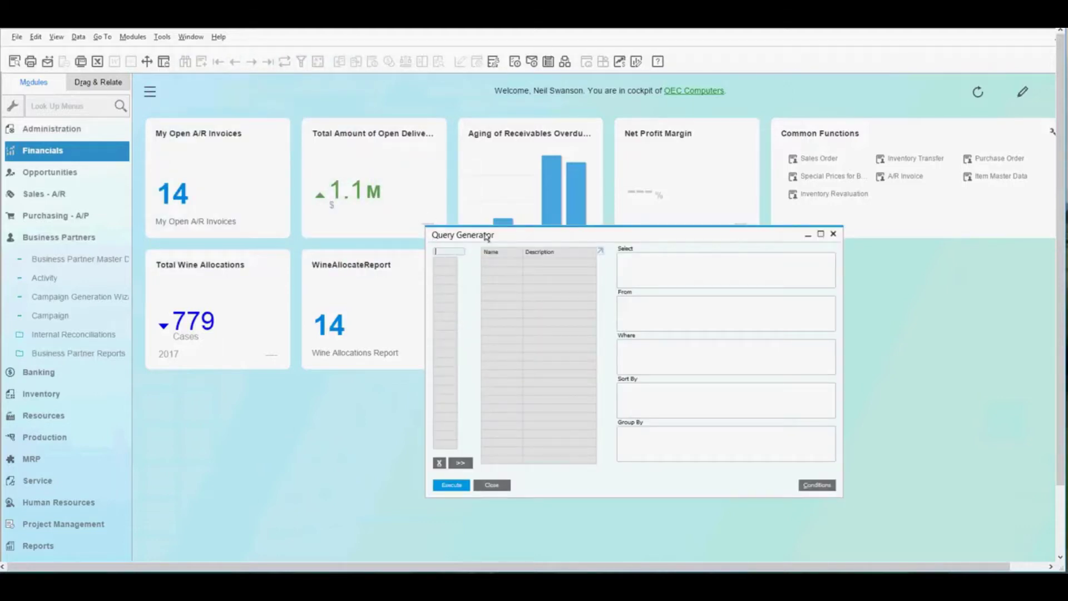
{"action": "left_click_drag", "start_coordinate": [486, 238], "coordinate": [331, 132]}
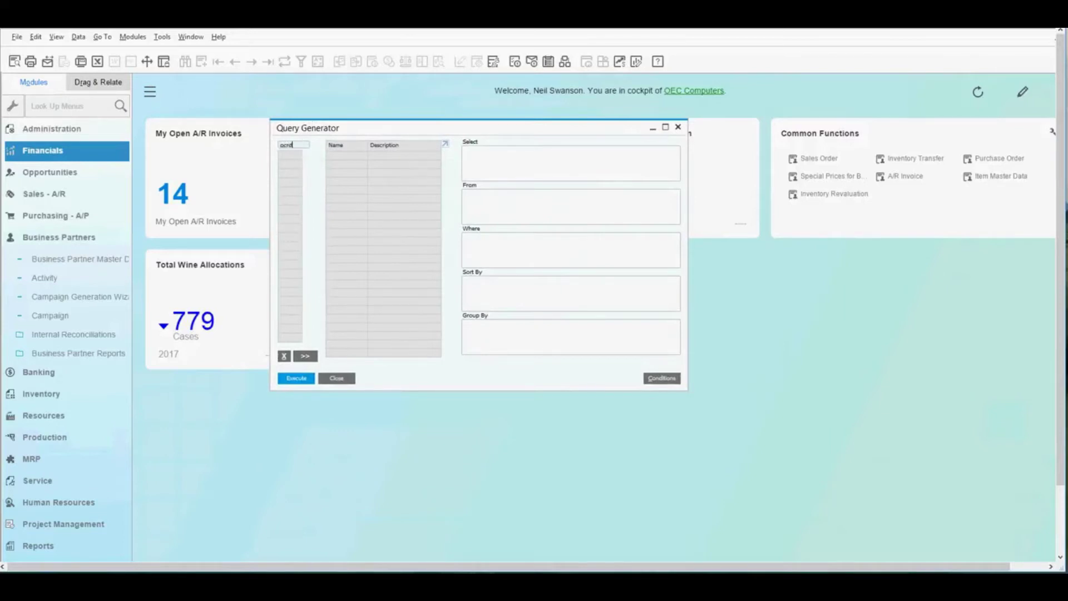
{"action": "type", "text": "ocrd"}
{"action": "key", "text": "Return"}
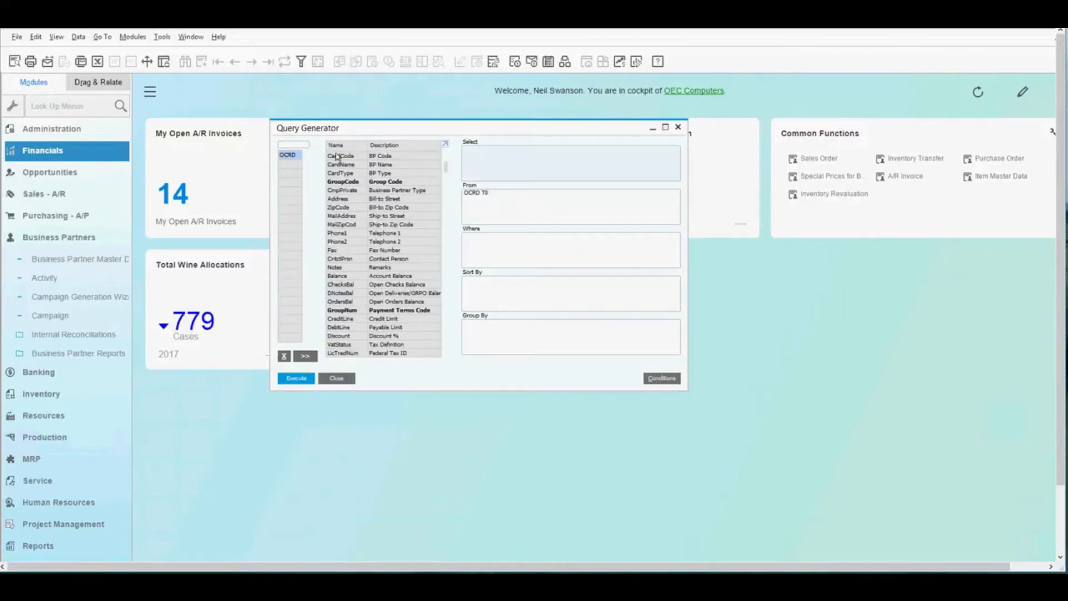
Step: Add the CardCode, CardName, MailAddres, MailZipCod, Phone1 and CntctPrsn fields to the query's Select clause
{"action": "double_click", "coordinate": [349, 156]}
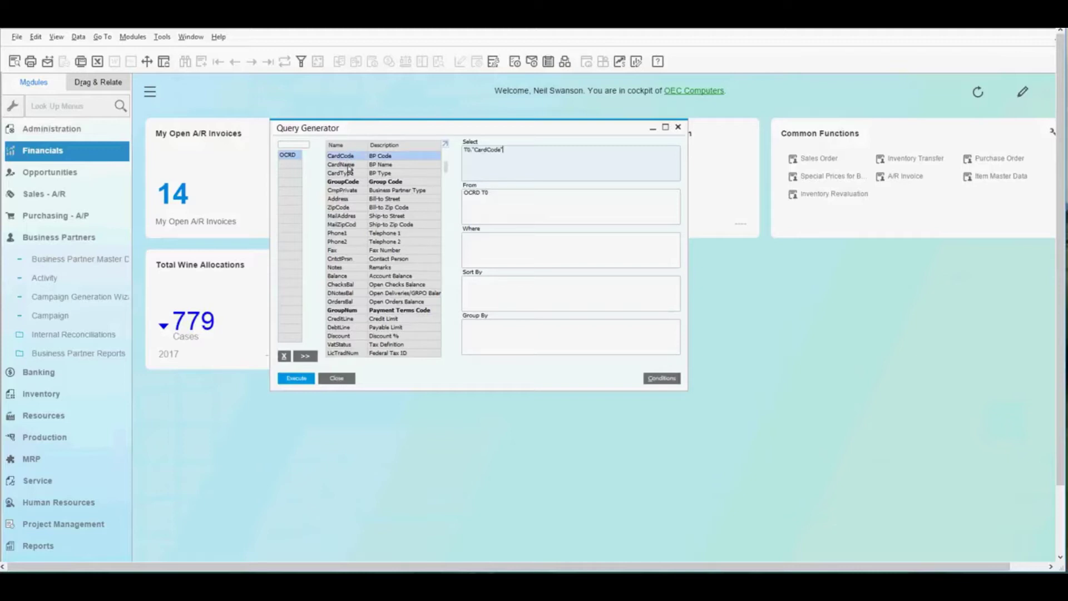
{"action": "double_click", "coordinate": [349, 164]}
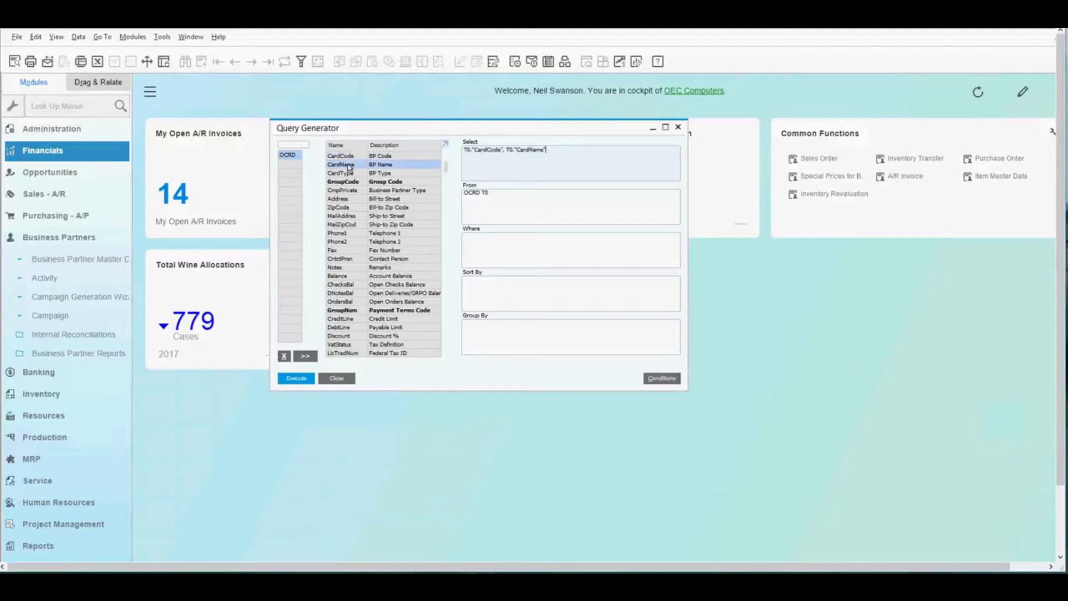
{"action": "double_click", "coordinate": [351, 216]}
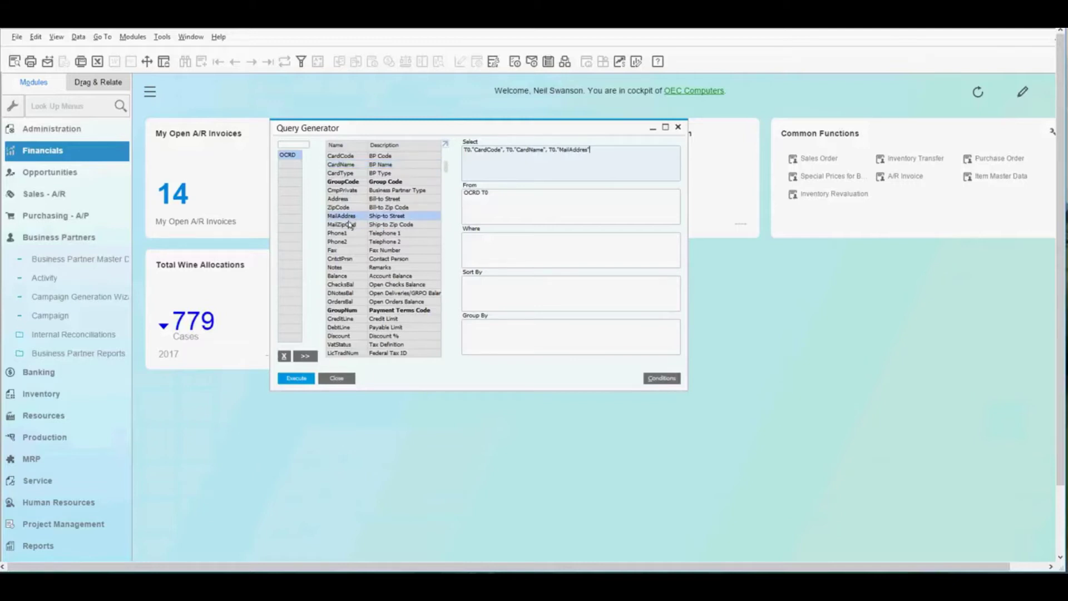
{"action": "double_click", "coordinate": [349, 224]}
{"action": "double_click", "coordinate": [349, 233]}
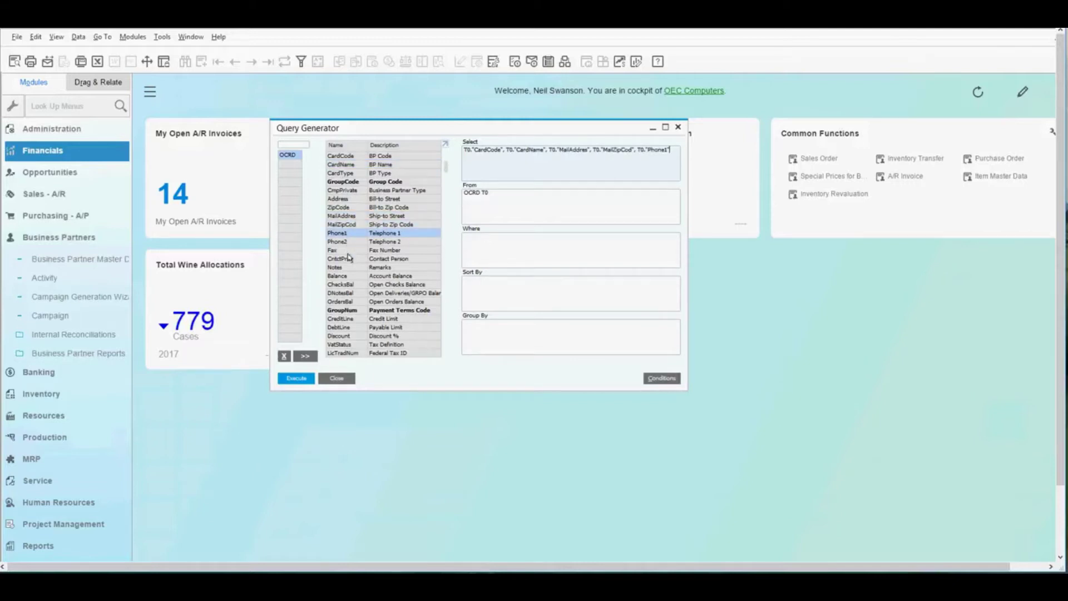
{"action": "double_click", "coordinate": [348, 259]}
Step: Add the U_HolCard field to the Select clause, run the query, and dismiss the preview after reviewing it
{"action": "left_click_drag", "start_coordinate": [446, 167], "coordinate": [446, 350]}
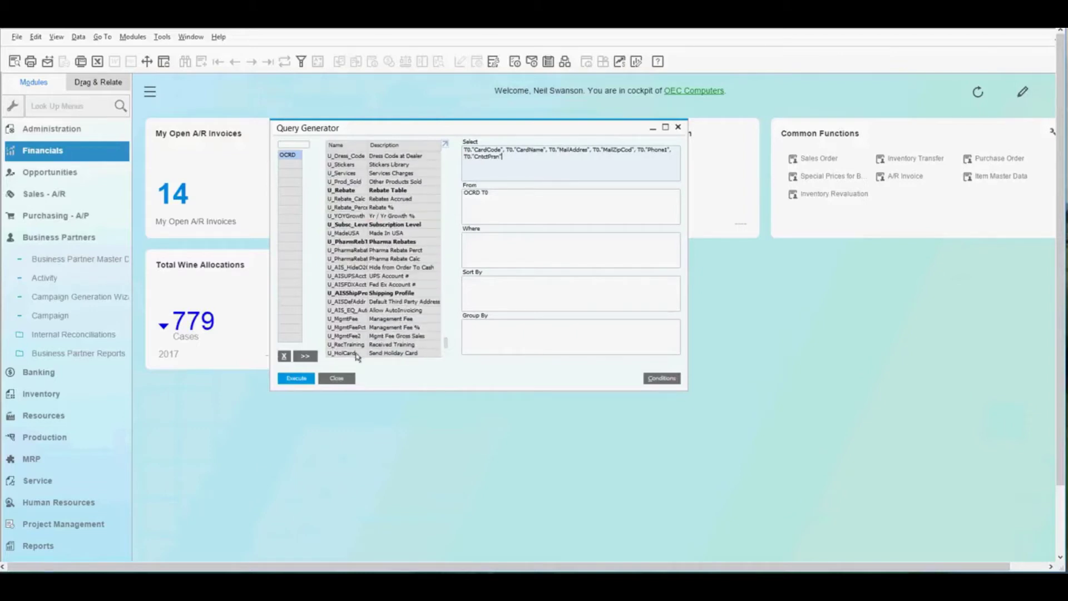
{"action": "double_click", "coordinate": [350, 354]}
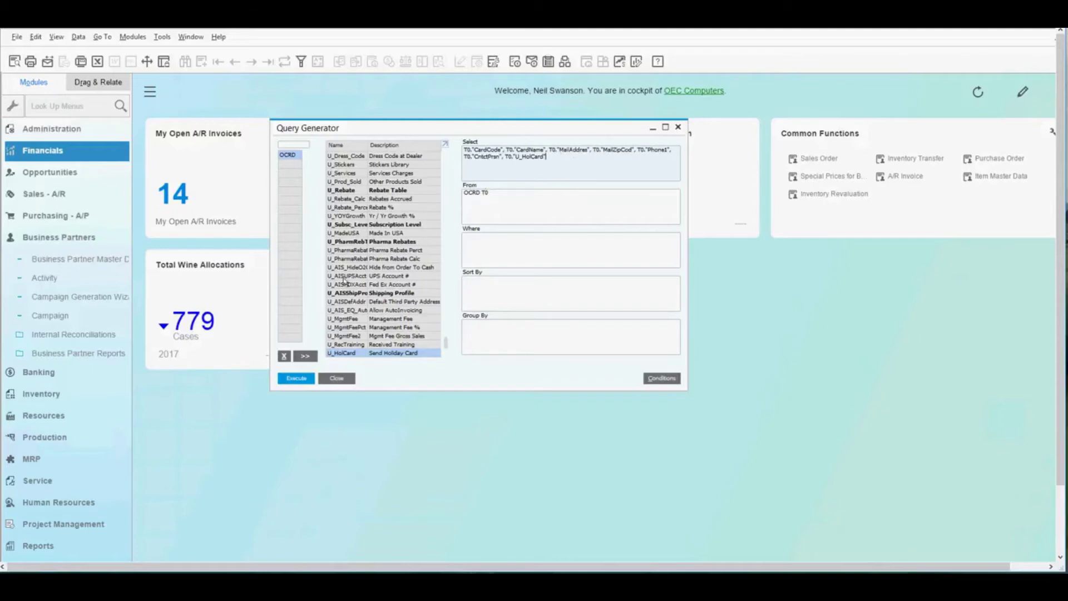
{"action": "left_click", "coordinate": [296, 378]}
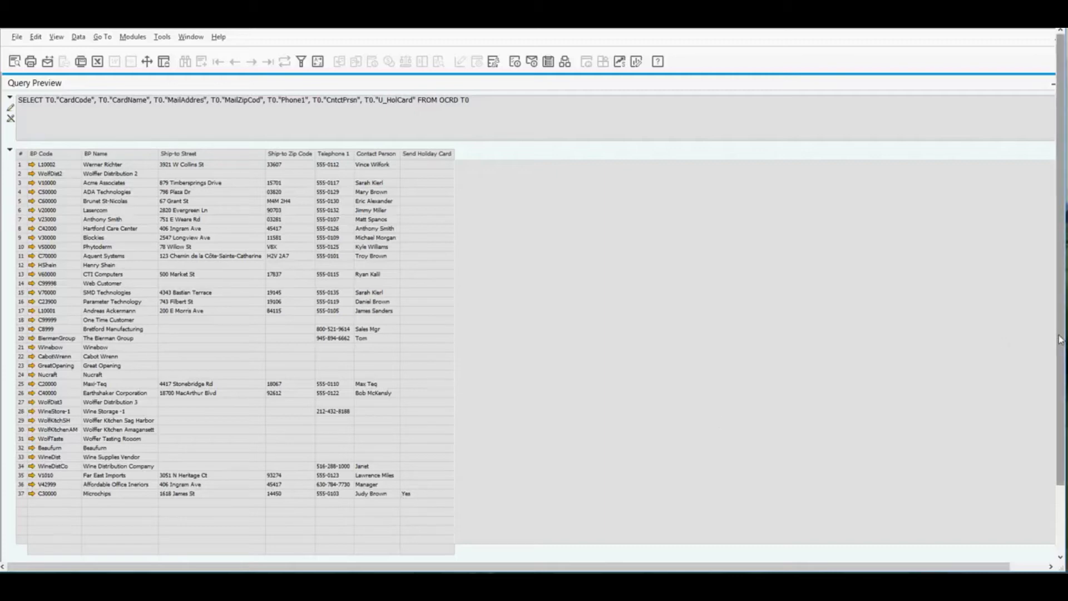
{"action": "scroll", "coordinate": [1060, 339], "scroll_direction": "down", "scroll_amount": 3}
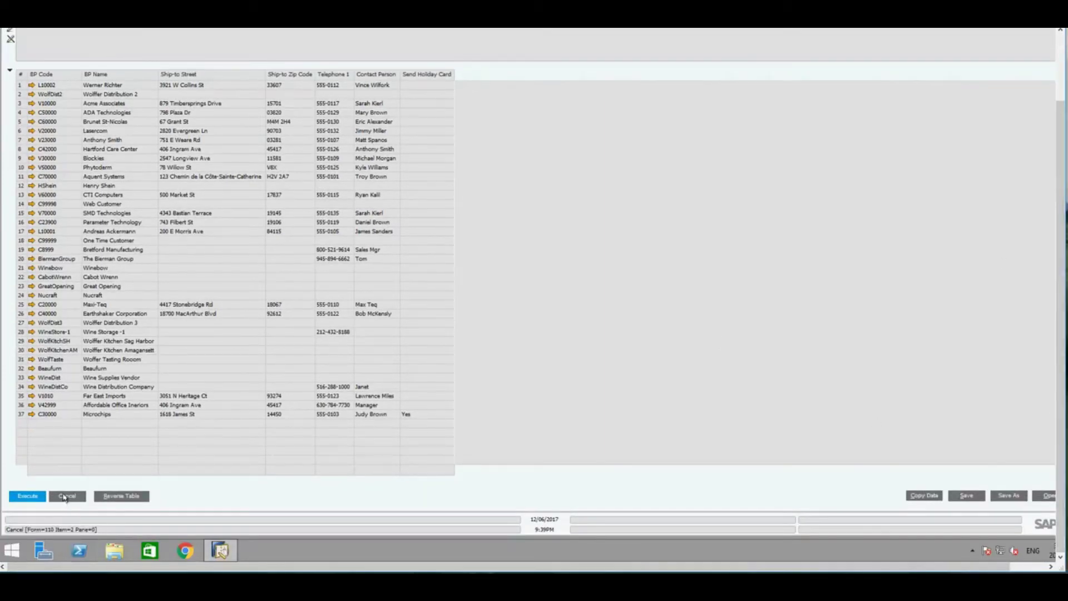
{"action": "left_click", "coordinate": [65, 497]}
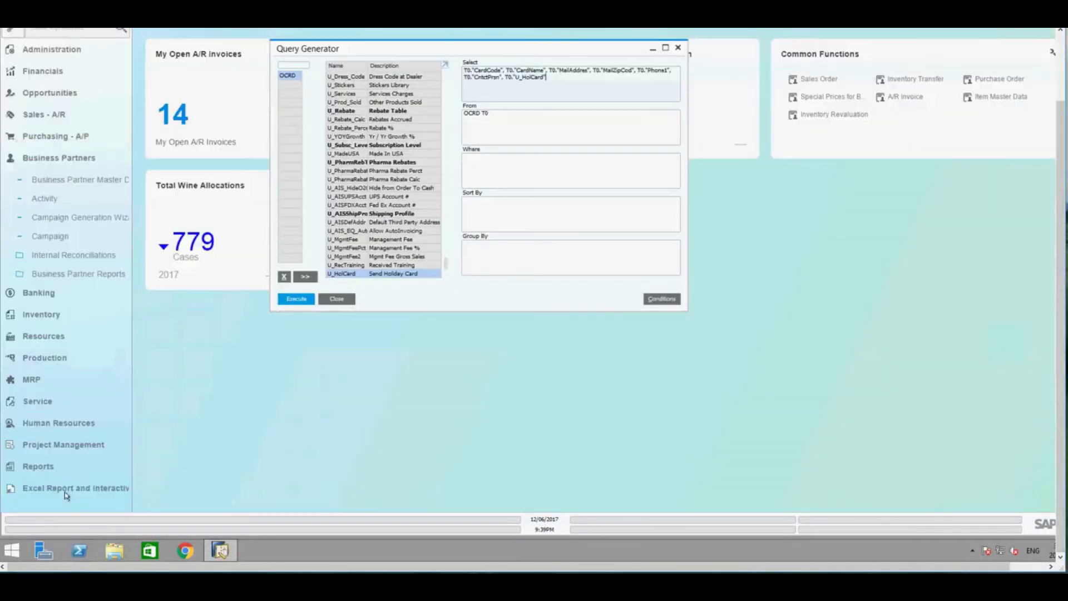
Step: Try to build a Where condition on U_HolCard using the Contains operator
{"action": "left_click", "coordinate": [489, 164]}
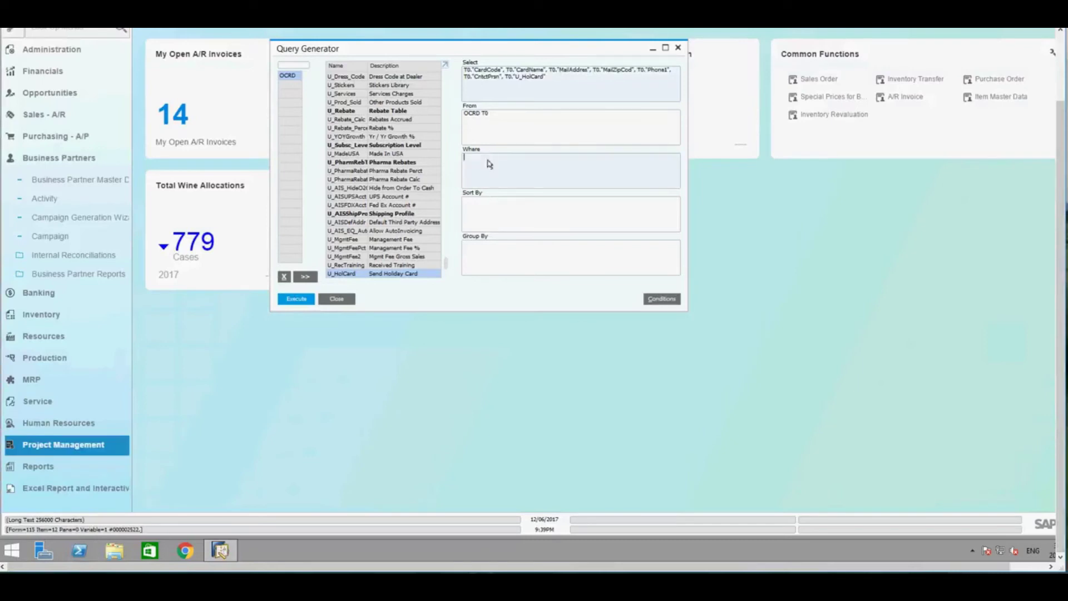
{"action": "double_click", "coordinate": [489, 164]}
{"action": "key", "text": "Escape"}
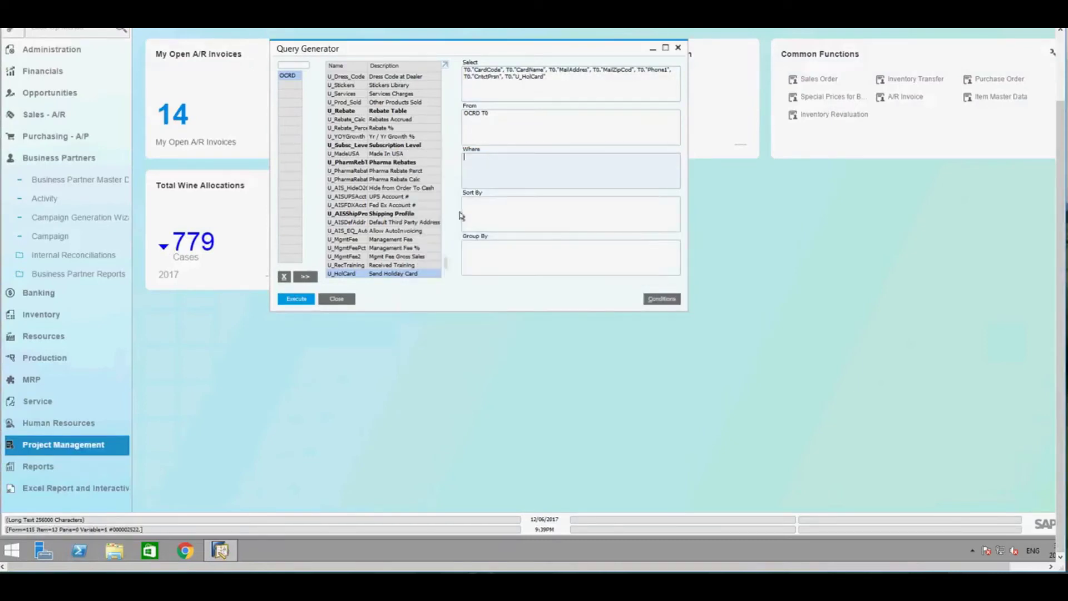
{"action": "double_click", "coordinate": [393, 273]}
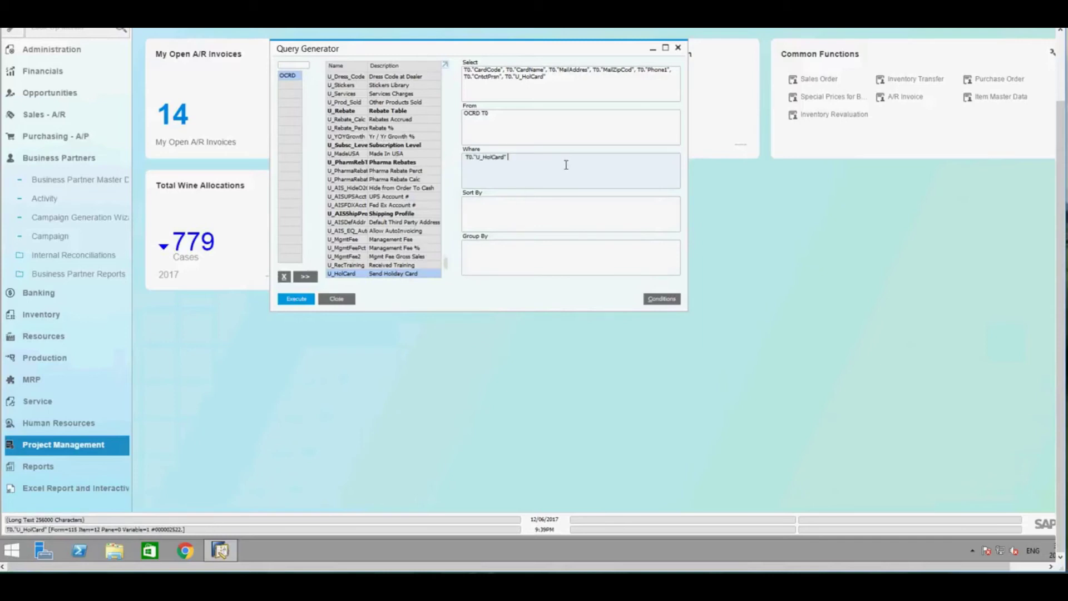
{"action": "left_click", "coordinate": [661, 298]}
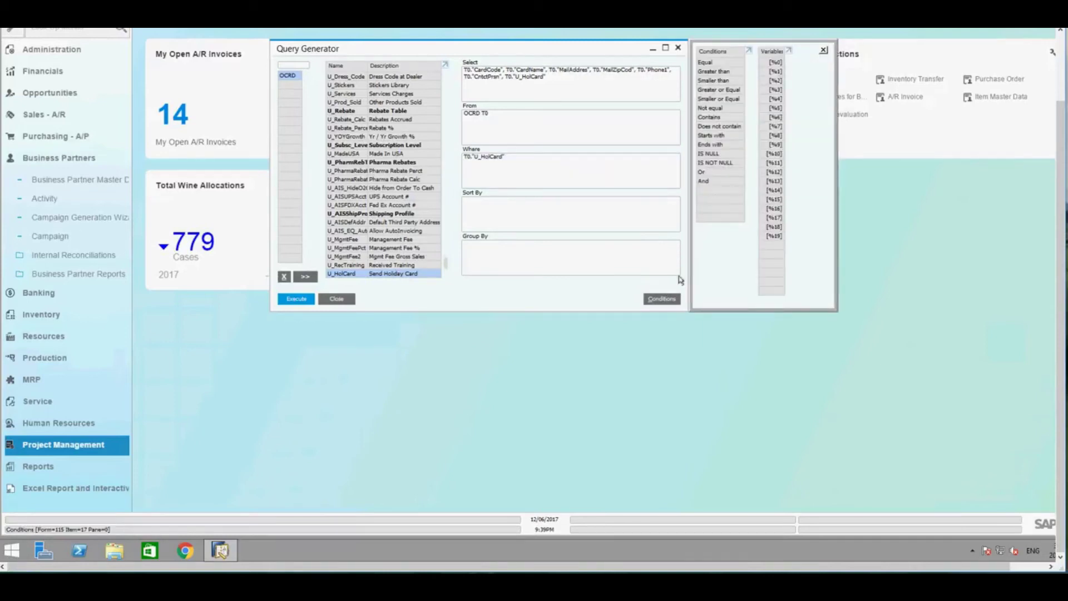
{"action": "left_click", "coordinate": [715, 117]}
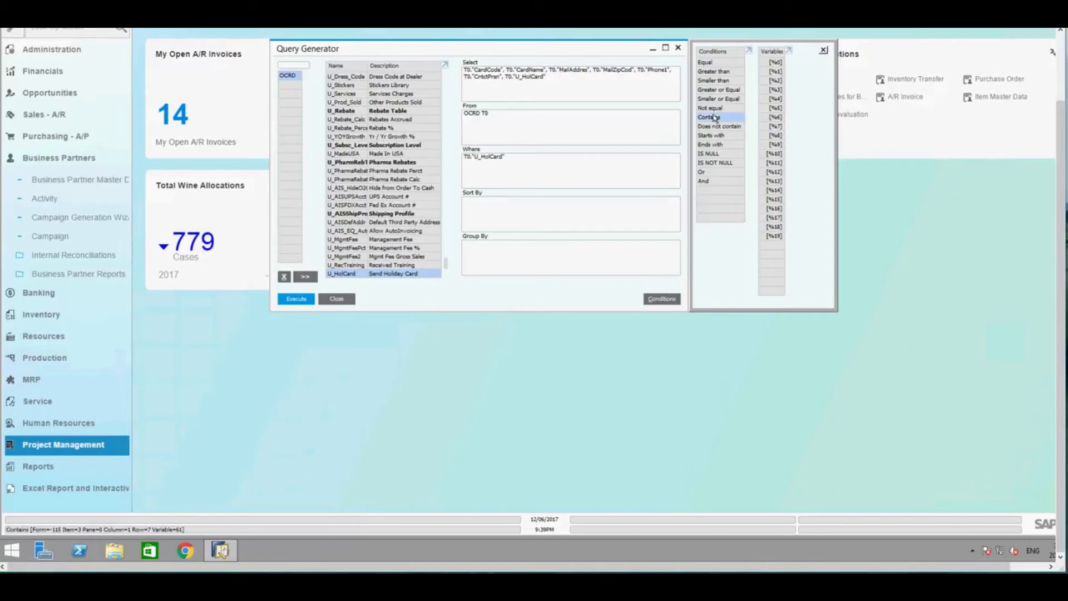
{"action": "left_click", "coordinate": [550, 157]}
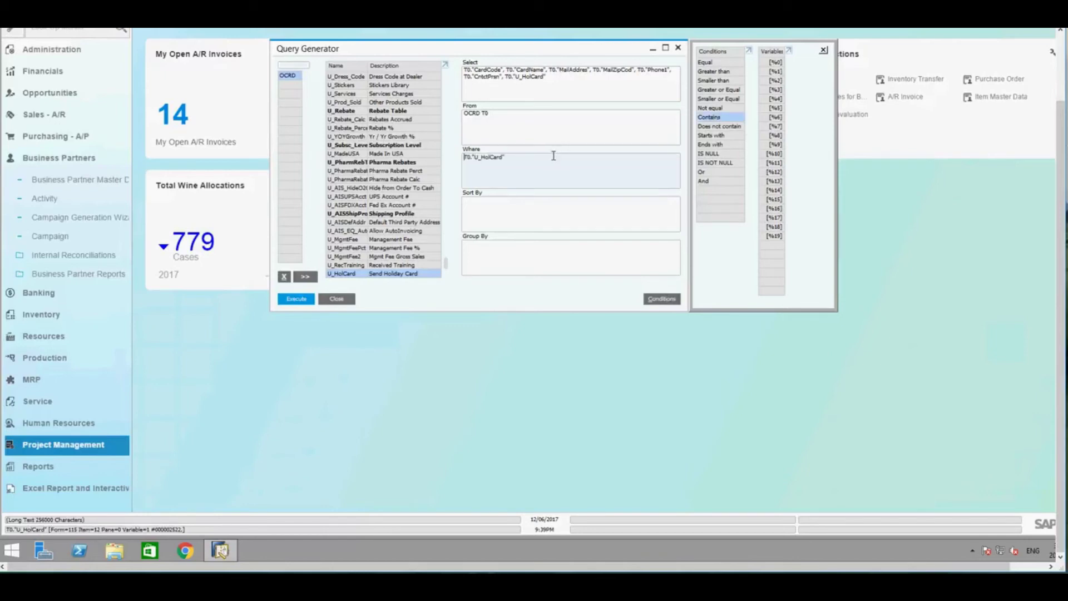
{"action": "double_click", "coordinate": [715, 117]}
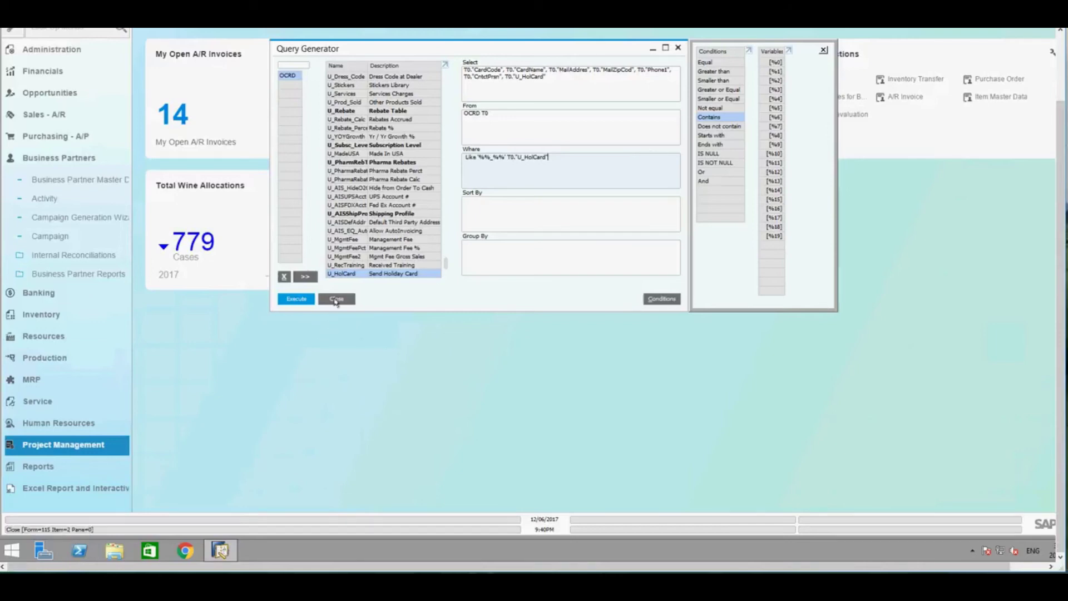
Step: Close the Query Generator and collapse the Business Partners module
{"action": "left_click", "coordinate": [336, 300]}
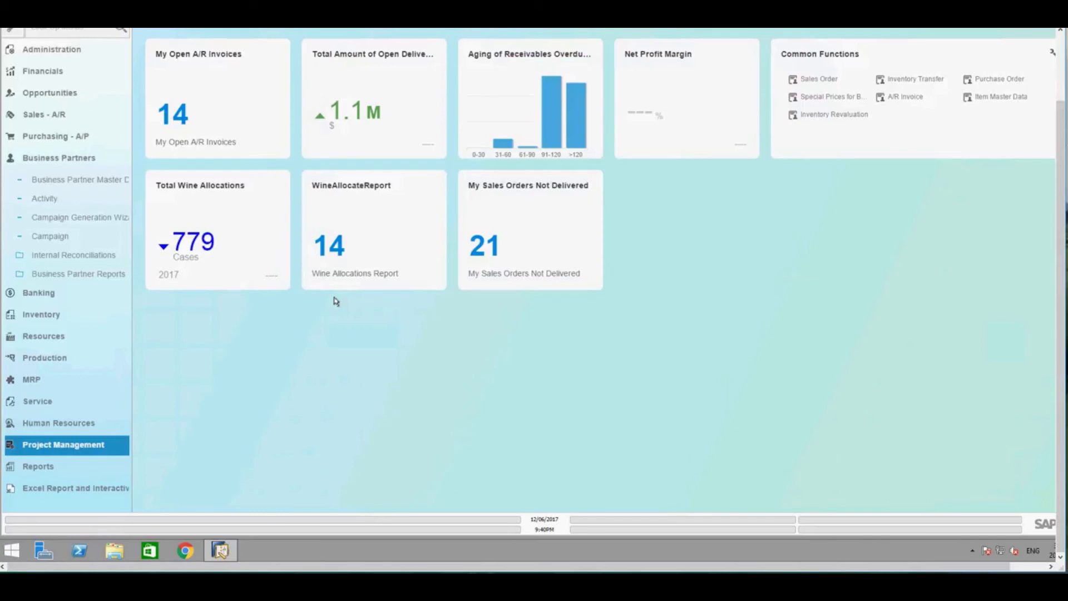
{"action": "left_click", "coordinate": [48, 158]}
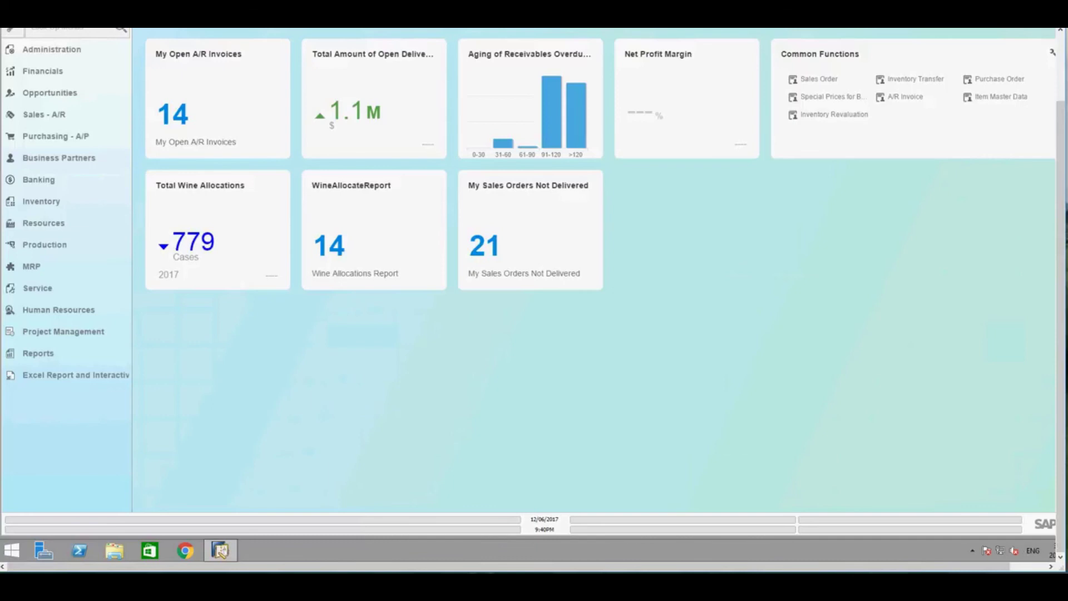
{"action": "left_click_drag", "start_coordinate": [1059, 518], "coordinate": [1060, 406]}
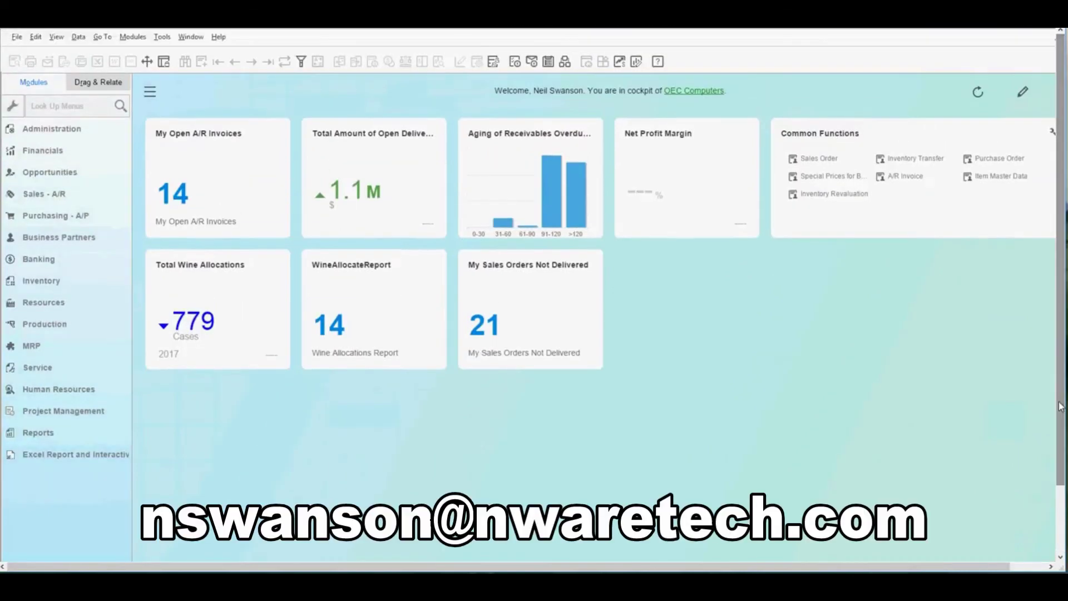